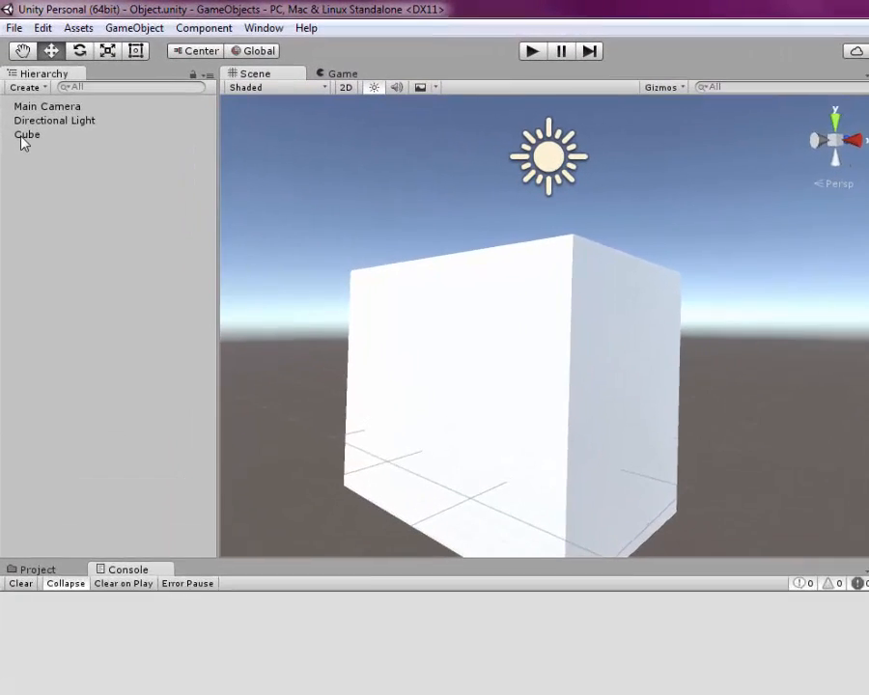
- Select the Cube, try the Move, Rotate and Scale tools, and move it upward along Y to about 1.19
left_click(18, 104)
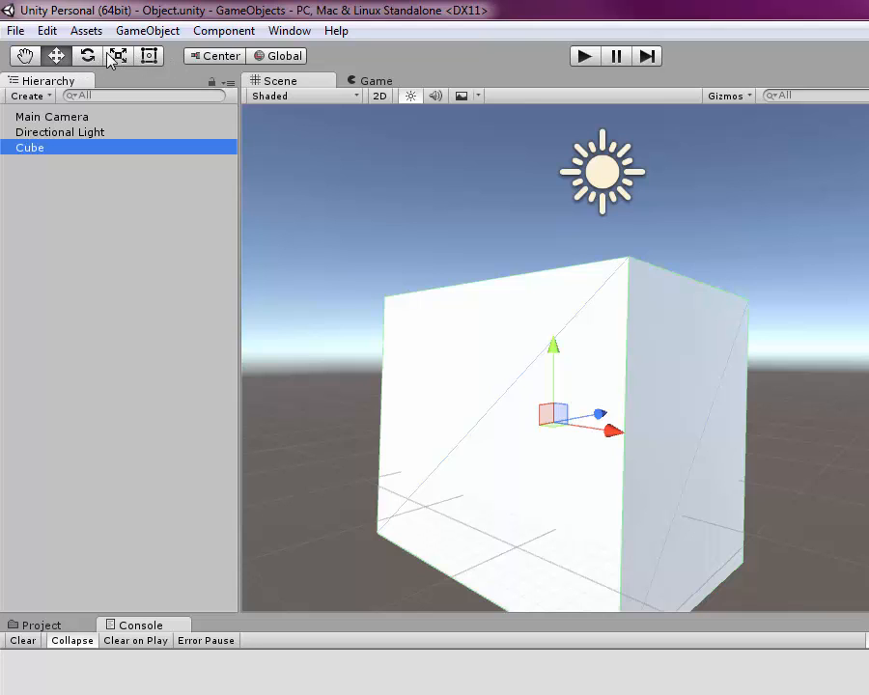
left_click(58, 54)
left_click(87, 55)
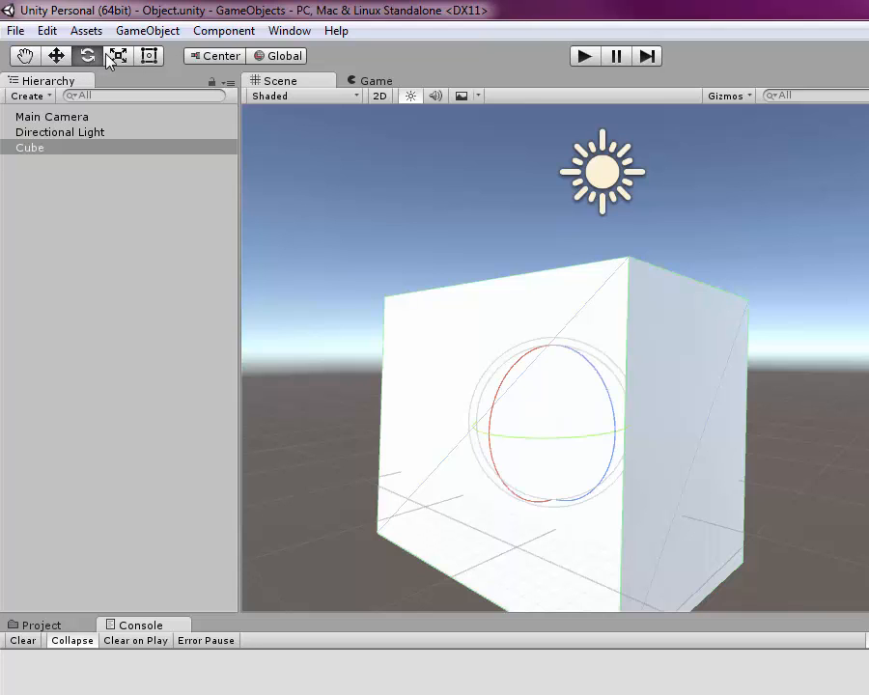
left_click(118, 56)
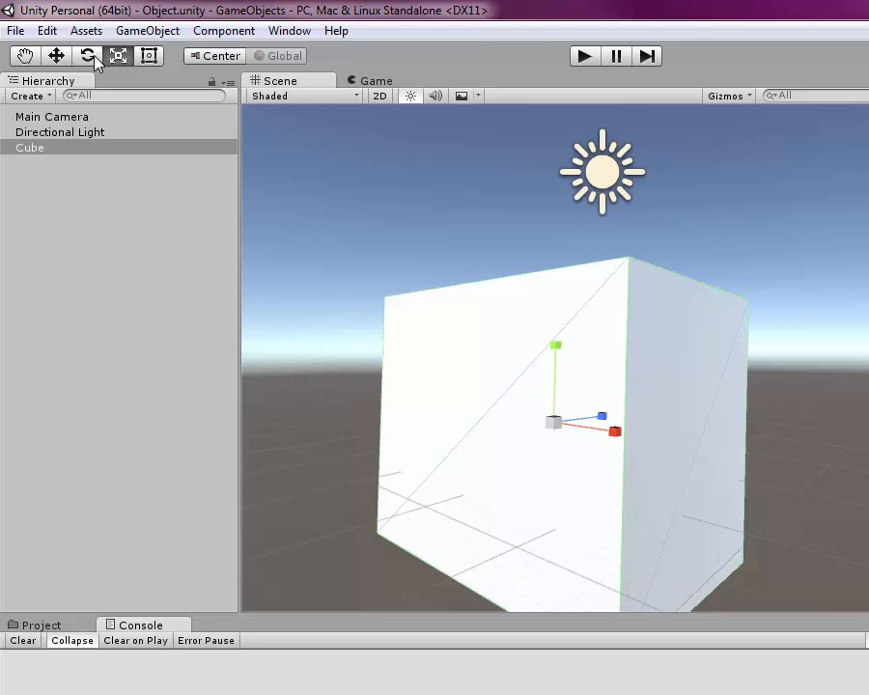
left_click(87, 55)
left_click(56, 55)
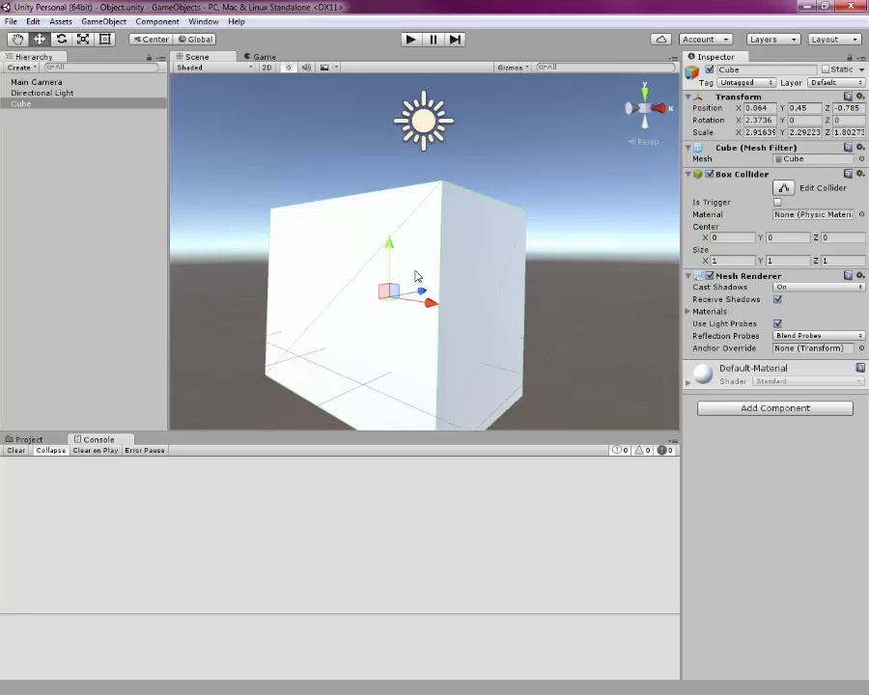
left_click_drag(389, 244, 389, 188)
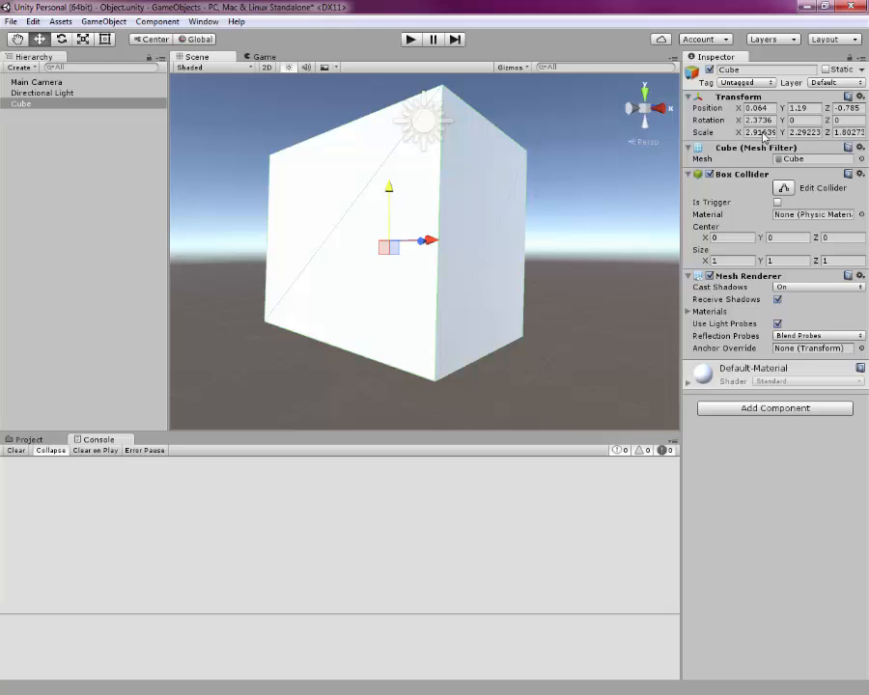
- Set the cube's scale to 3 on the X, Y and Z axes
left_click(759, 132)
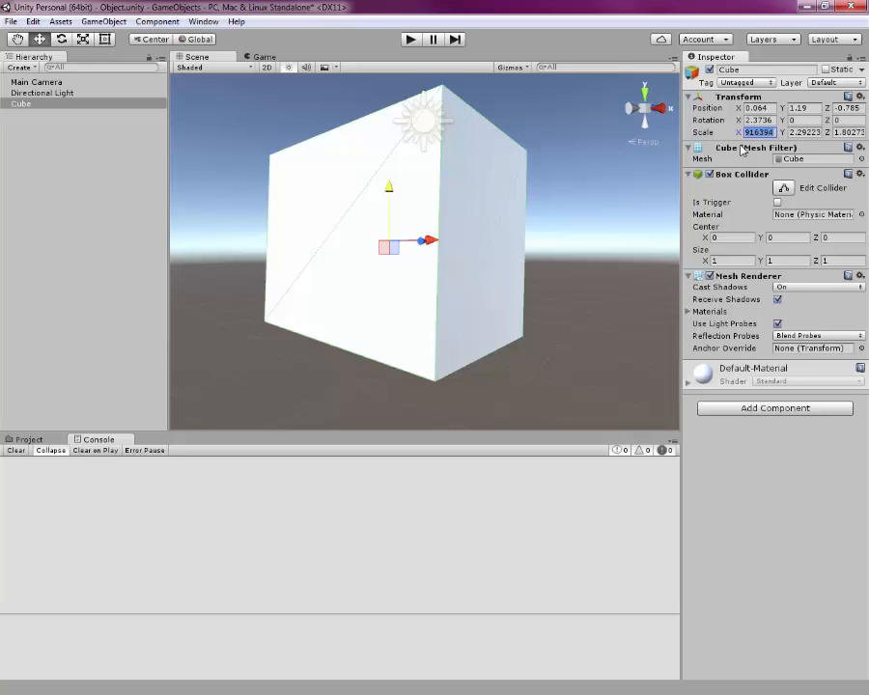
type("2.3")
key("Tab")
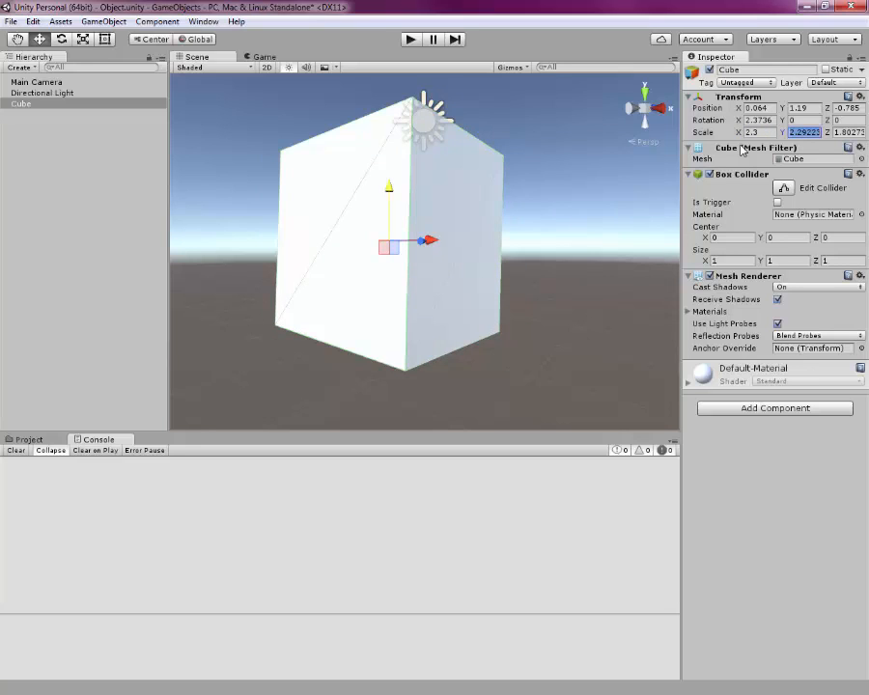
type("3")
key("Tab")
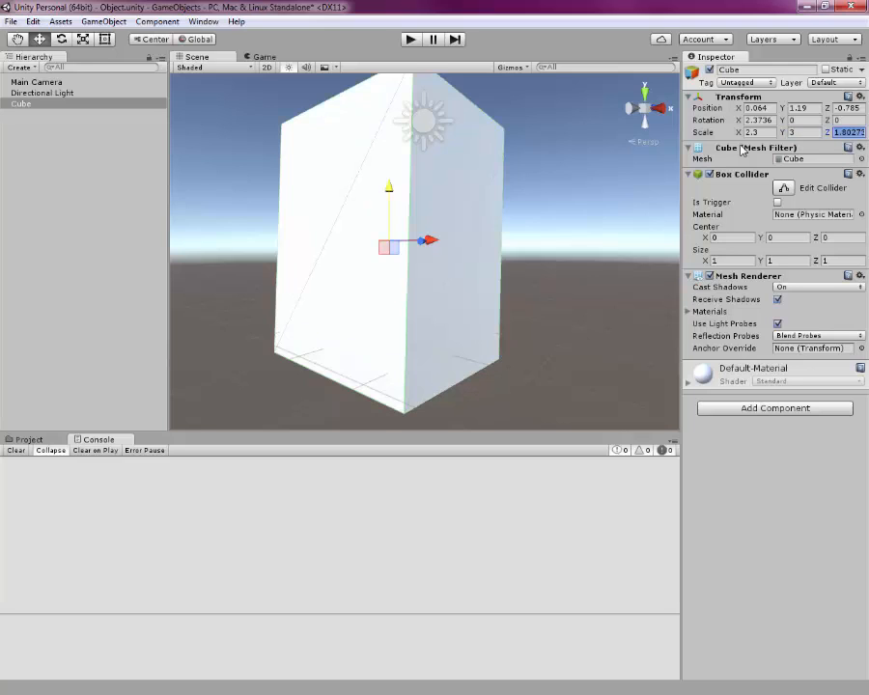
type("3")
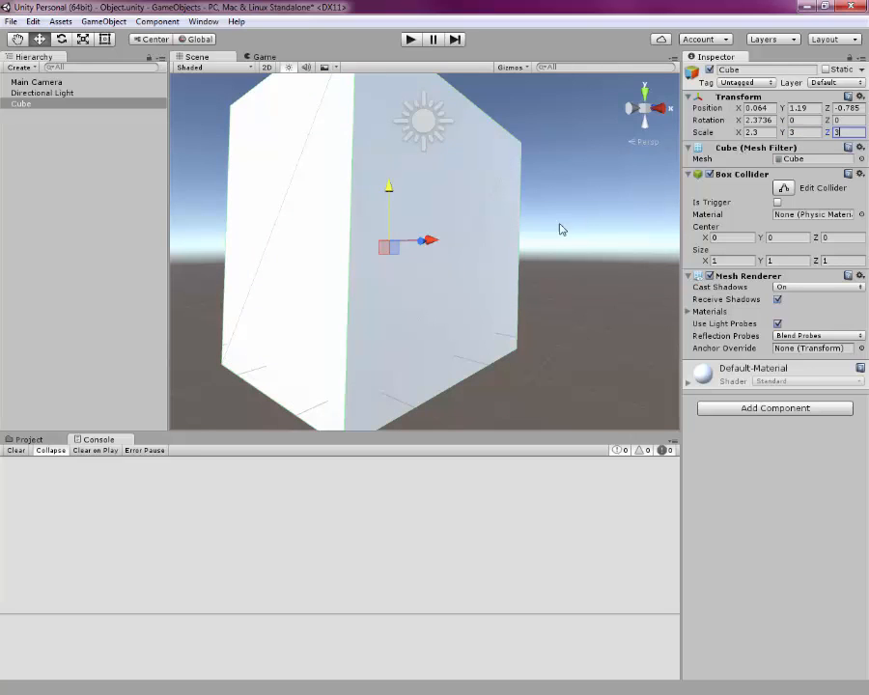
left_click(762, 129)
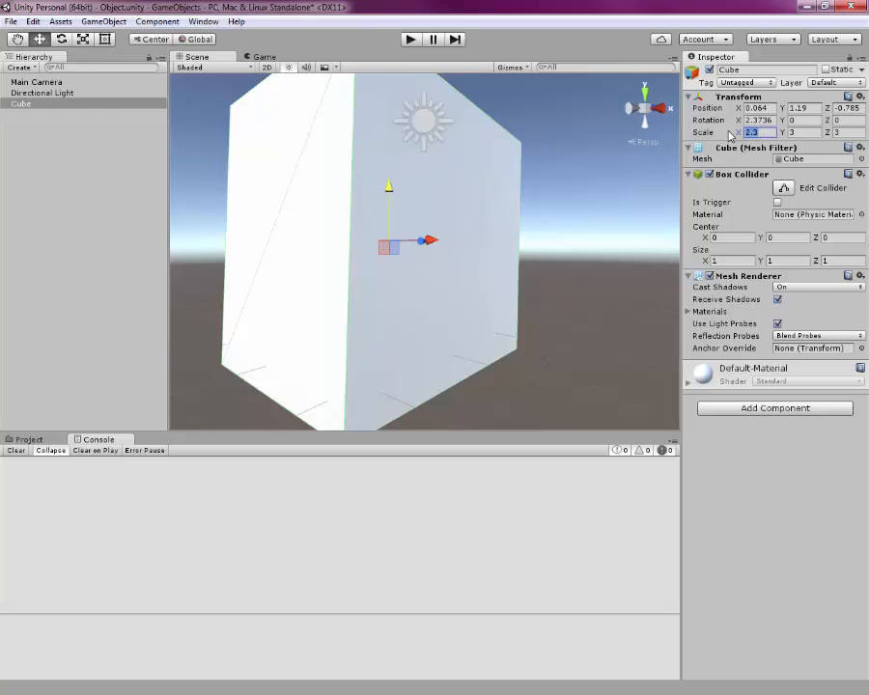
type("3")
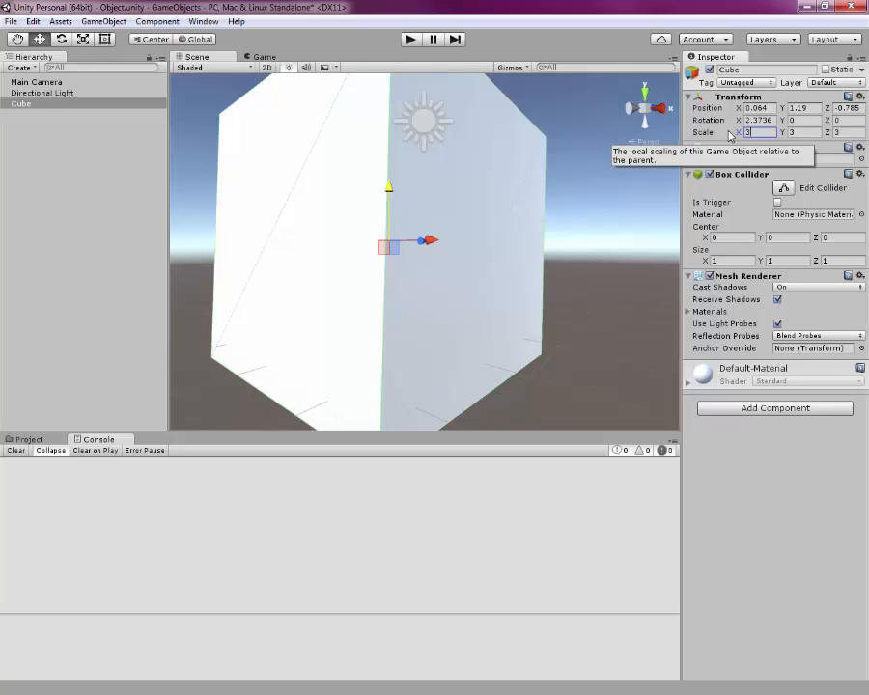
key("Tab")
- Explore the Scene view by panning, zooming and orbiting around the cube
middle_click_drag(316, 271, 341, 248)
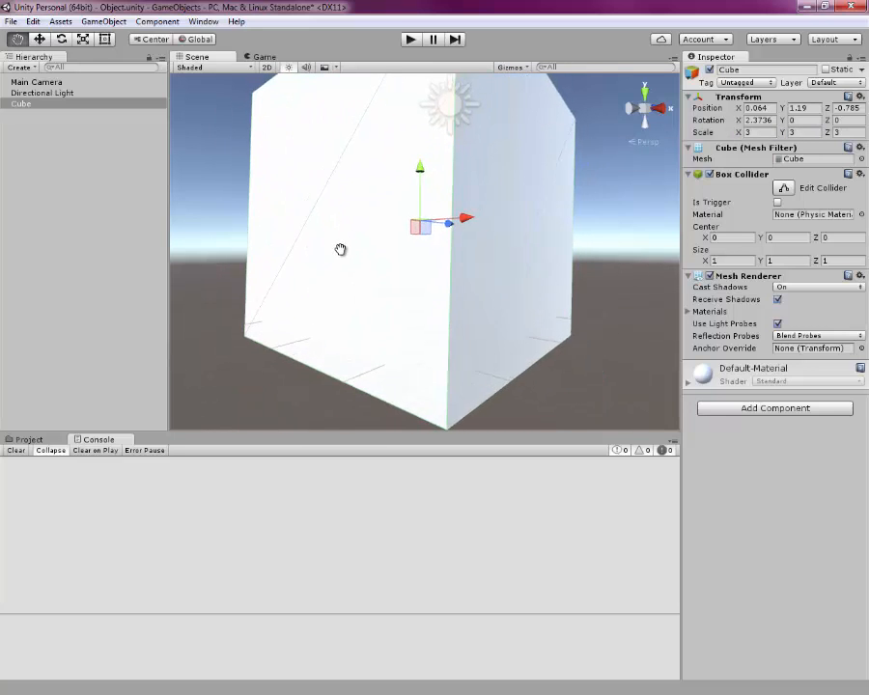
scroll(395, 266, "down", 3)
scroll(397, 266, "down", 3)
middle_click_drag(416, 228, 398, 242)
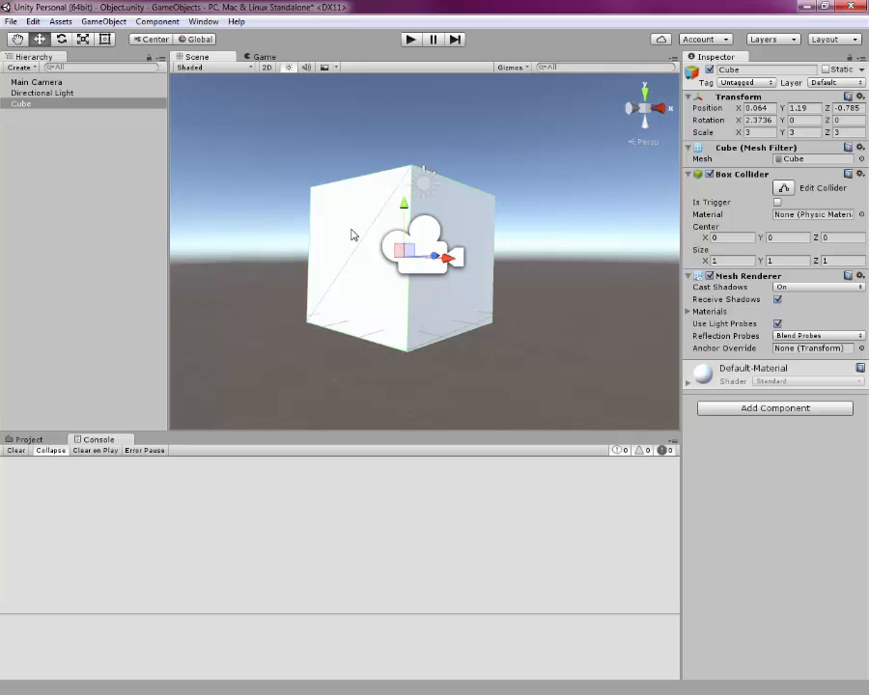
key("q")
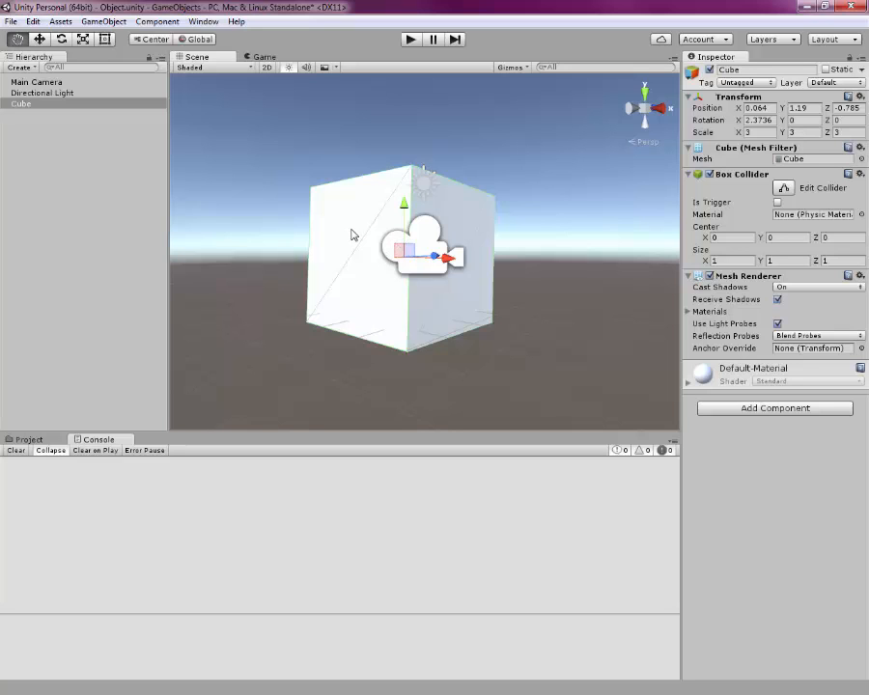
left_click_drag(352, 234, 400, 241)
key("w")
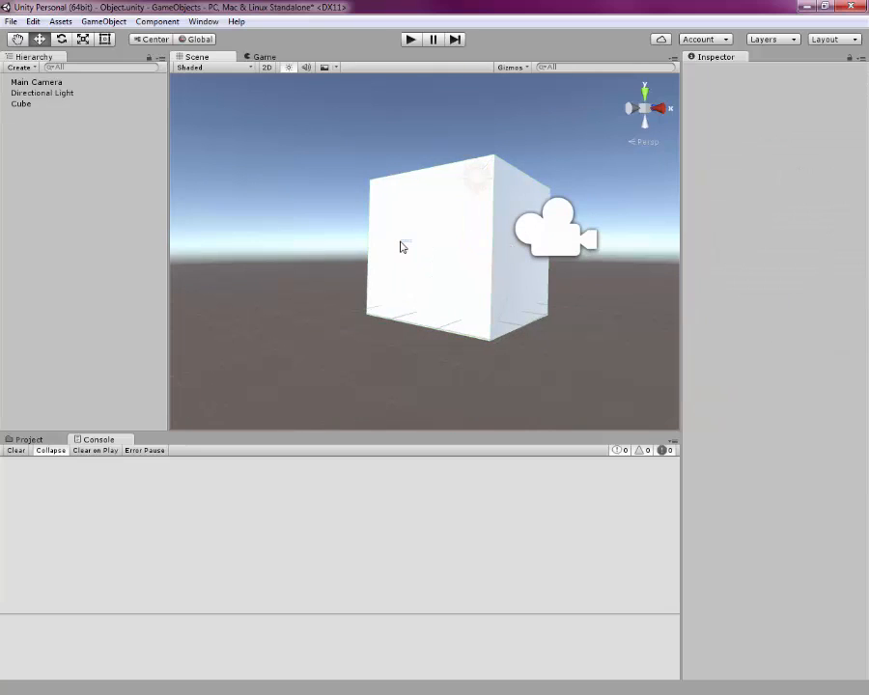
key("alt")
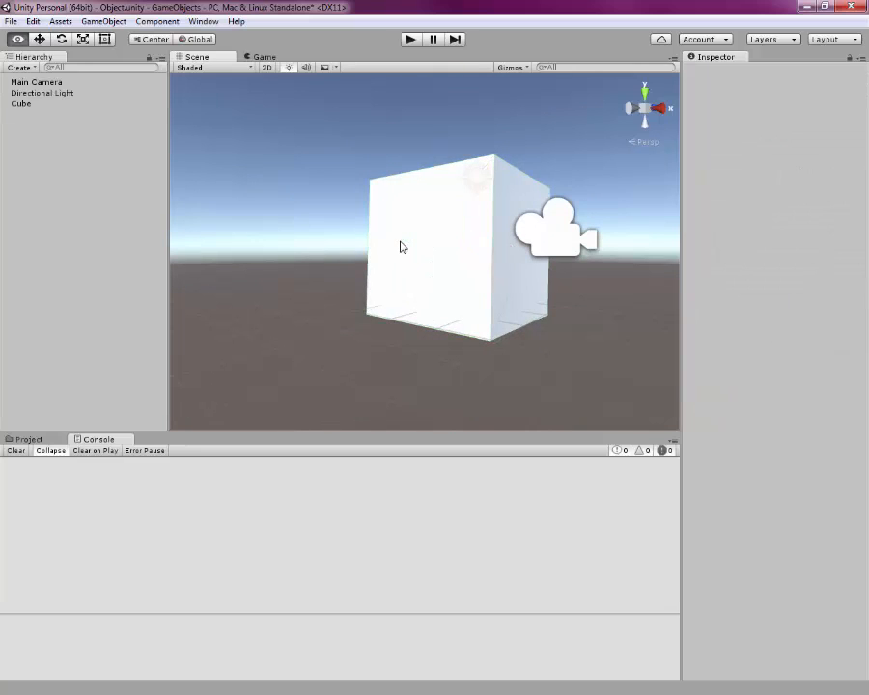
left_click_drag(402, 247, 479, 234, "alt")
left_click_drag(392, 261, 419, 303, "alt")
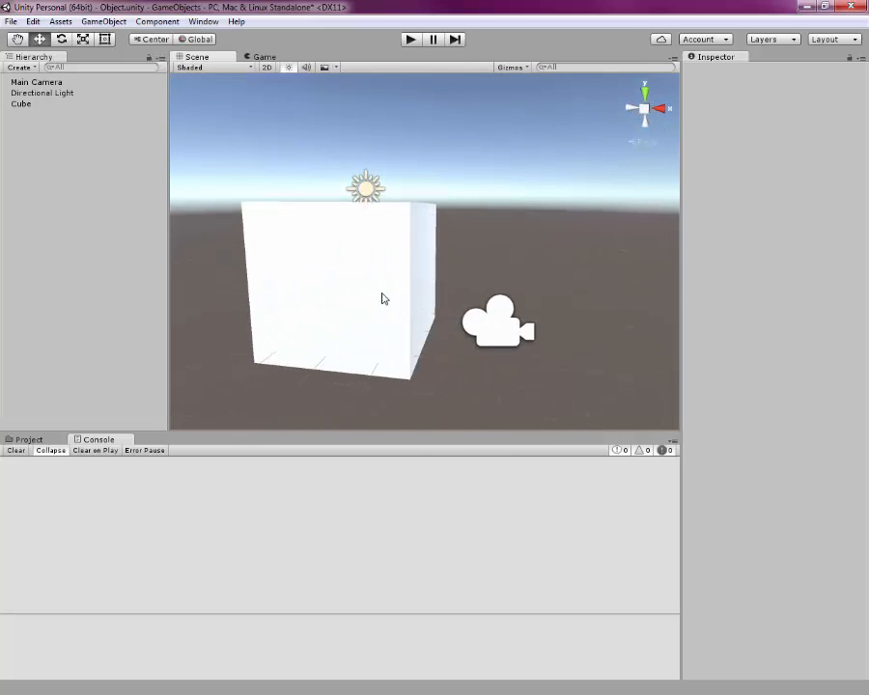
- Toggle the Scene view between isometric and perspective, panning and zooming to inspect the cube
left_click(17, 38)
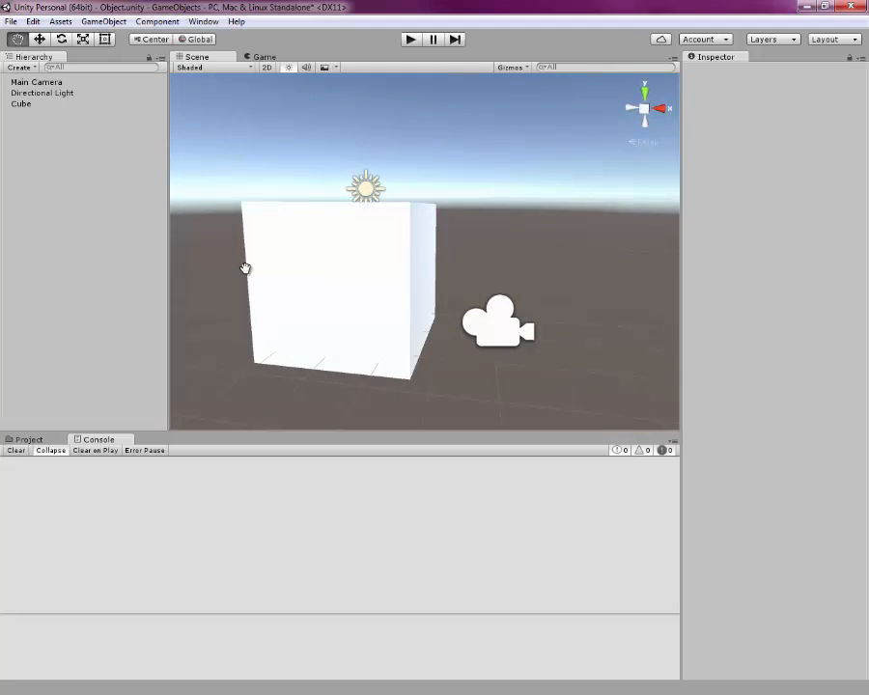
left_click_drag(244, 268, 265, 261)
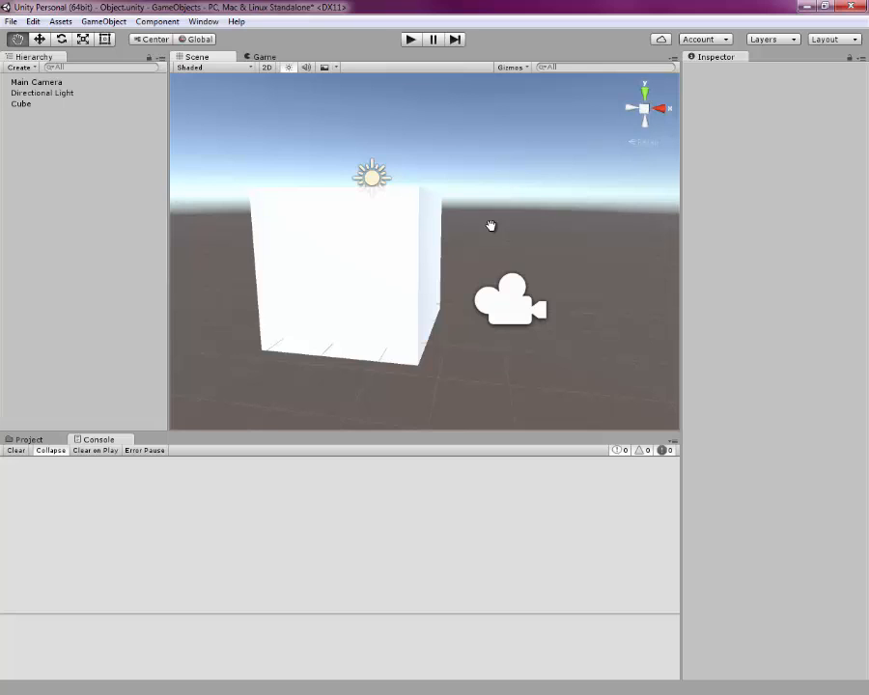
left_click(644, 110)
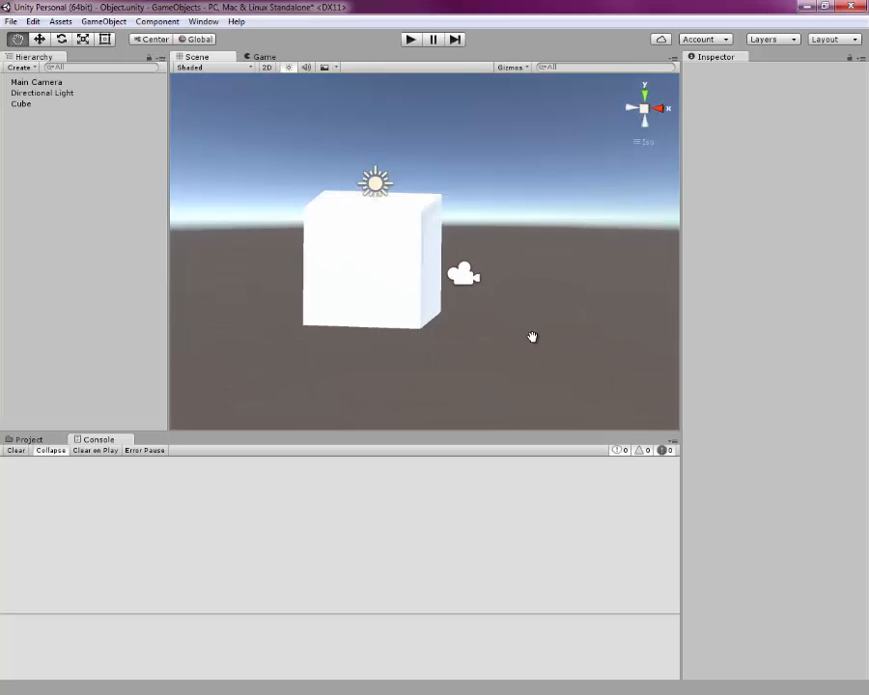
scroll(532, 337, "up", 5)
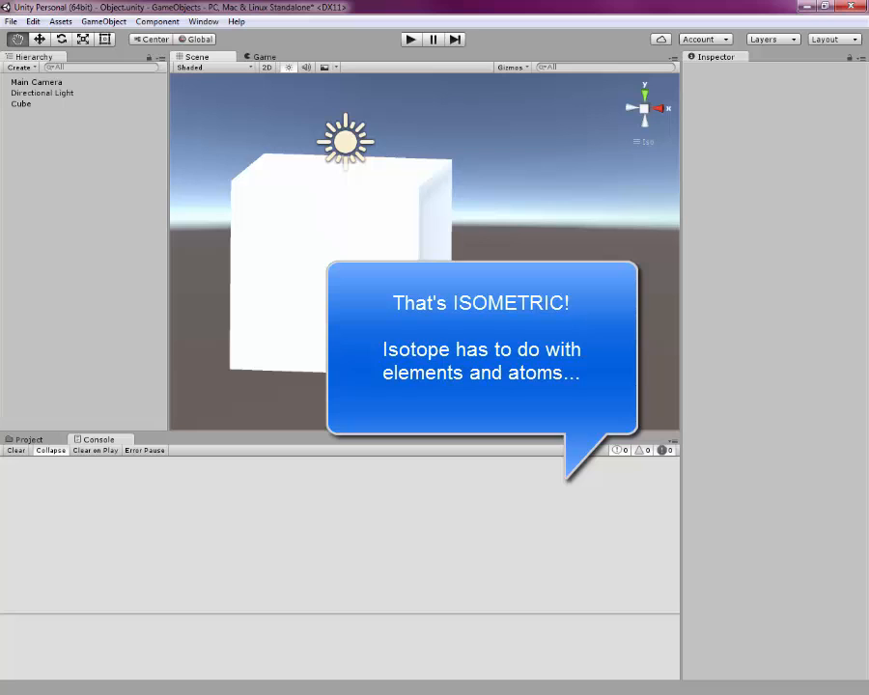
left_click(644, 109)
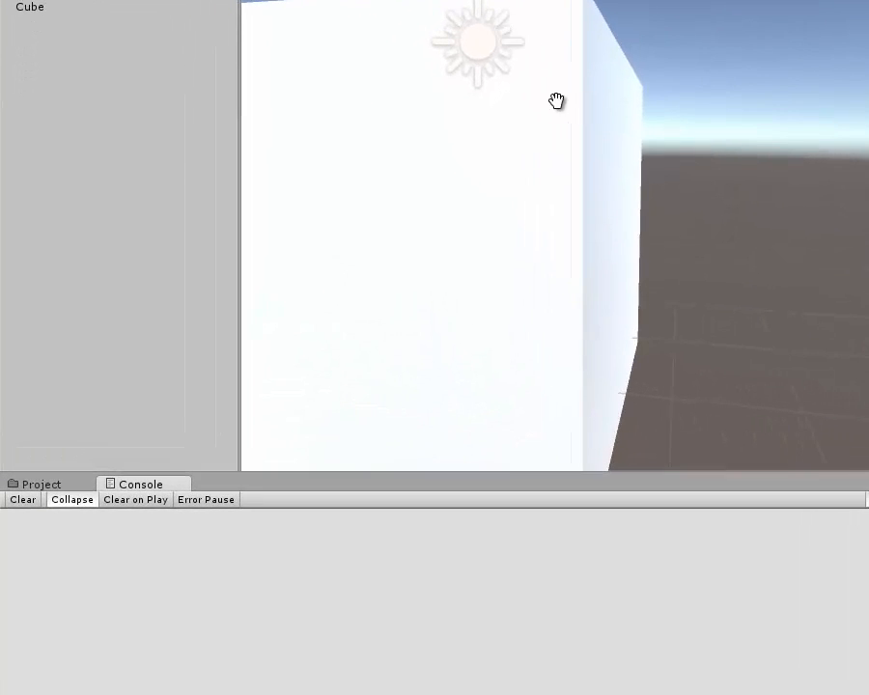
left_click_drag(556, 101, 663, 348)
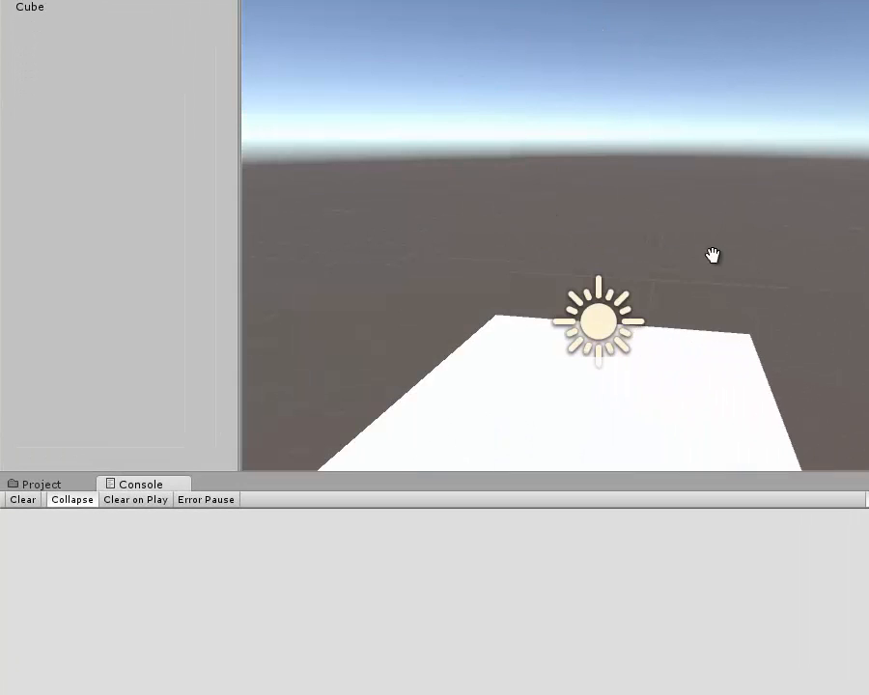
scroll(712, 265, "down", 10)
scroll(617, 382, "down", 8)
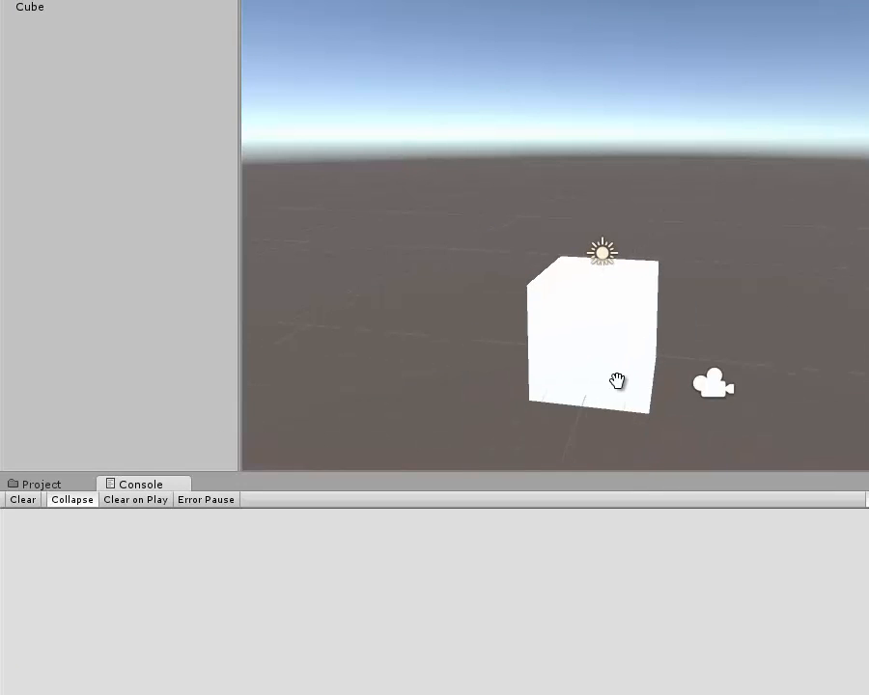
scroll(618, 381, "up", 10)
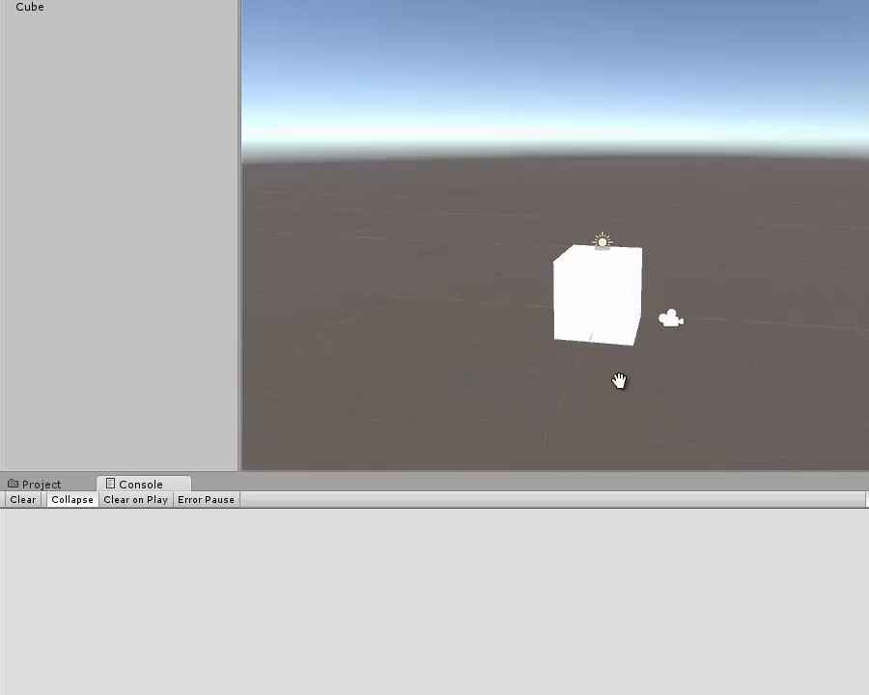
scroll(623, 379, "down", 5)
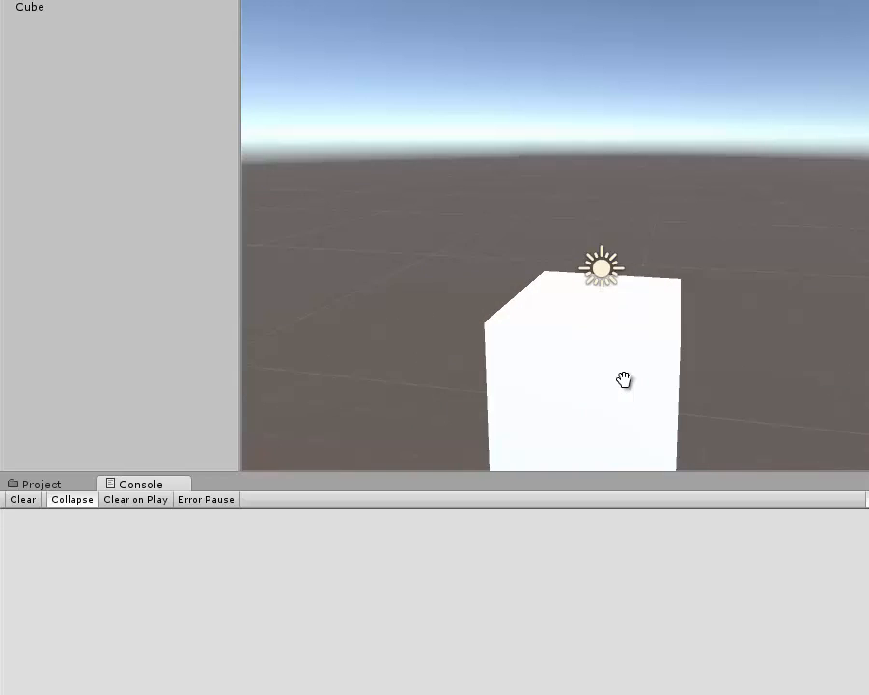
scroll(627, 377, "up", 5)
scroll(624, 378, "down", 2)
- Select the Cube and frame it in the Scene view, zooming in to inspect it
left_click(35, 12)
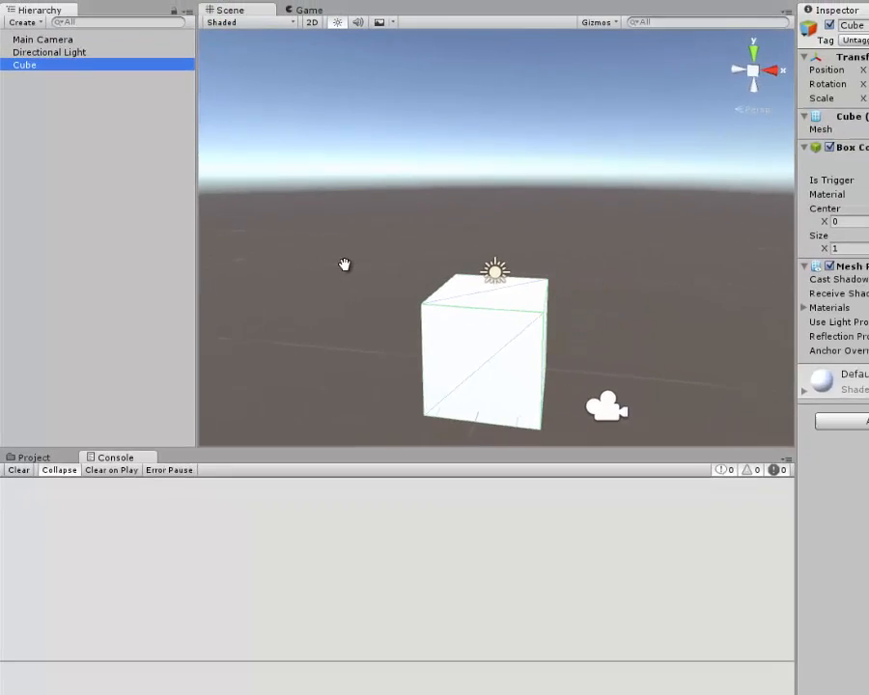
left_click_drag(346, 265, 814, 343)
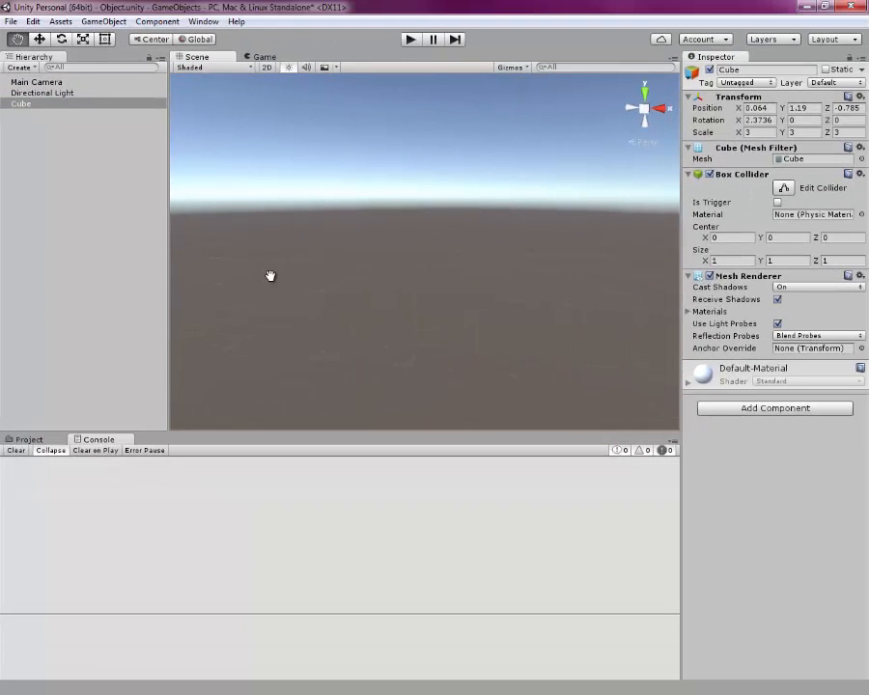
left_click(22, 106)
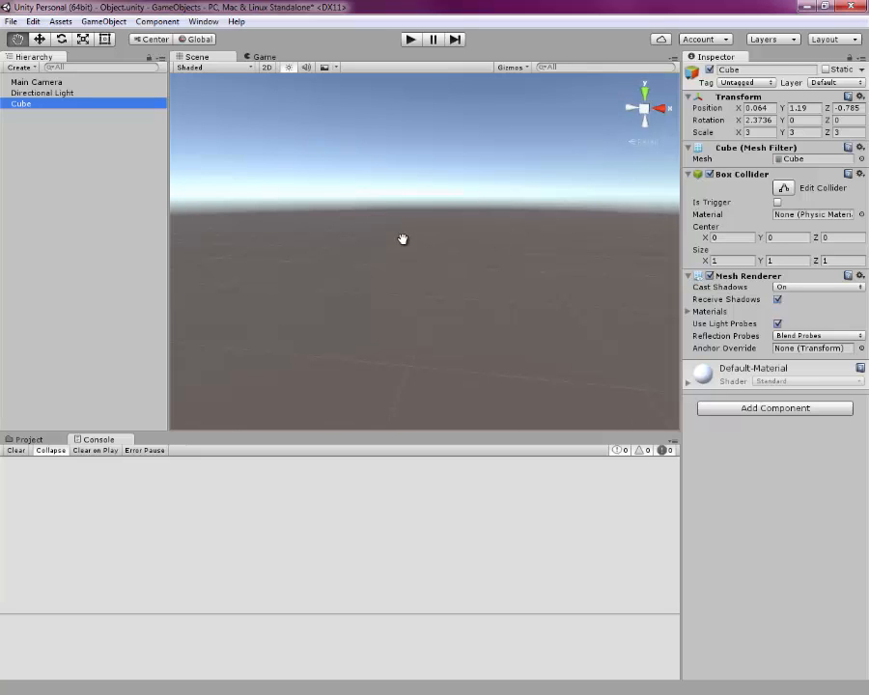
key("f")
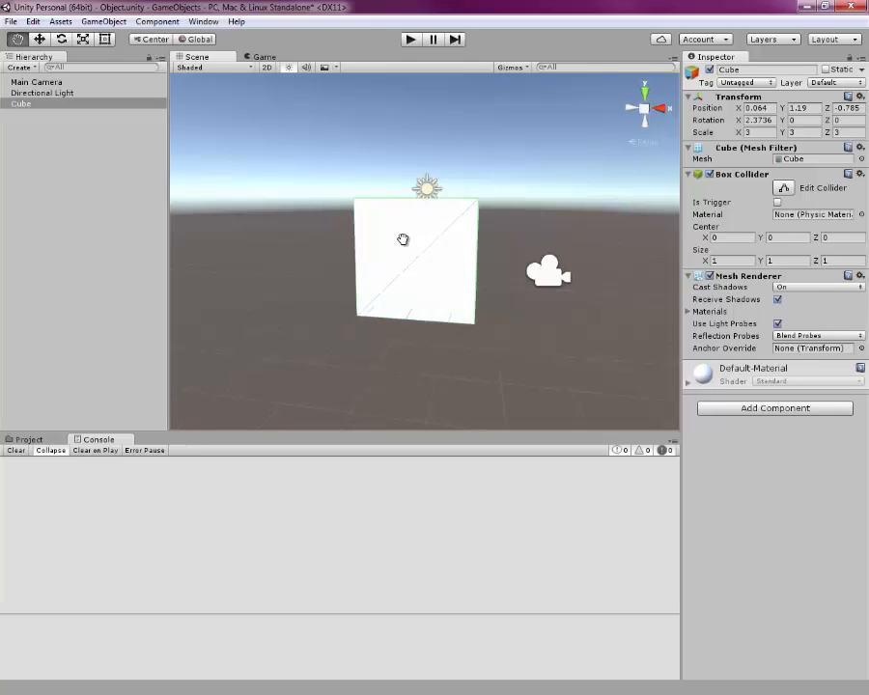
scroll(415, 246, "up", 3)
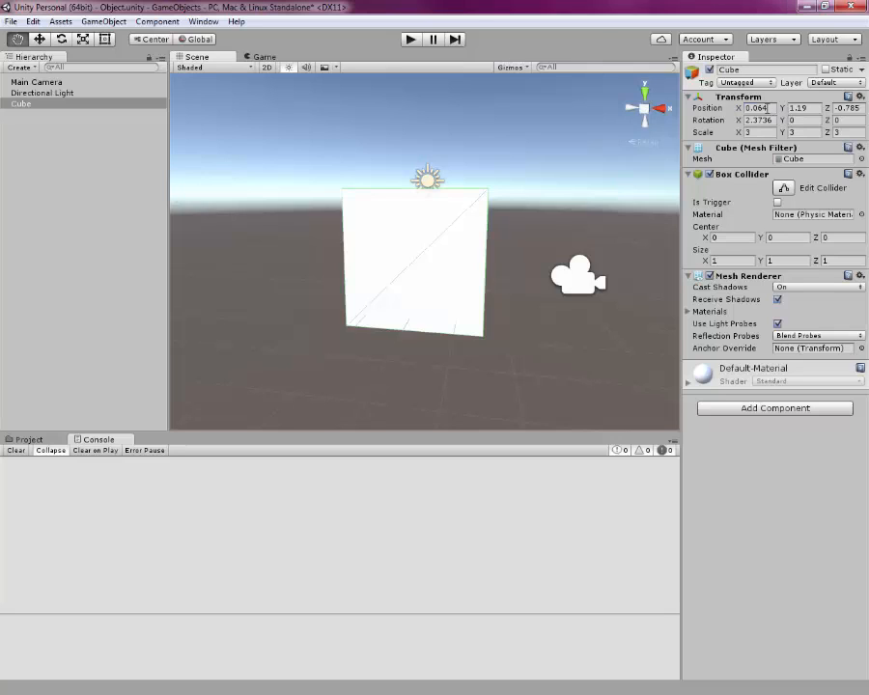
- Set the cube's position to X 0, Y 1, Z -3
left_click(769, 108)
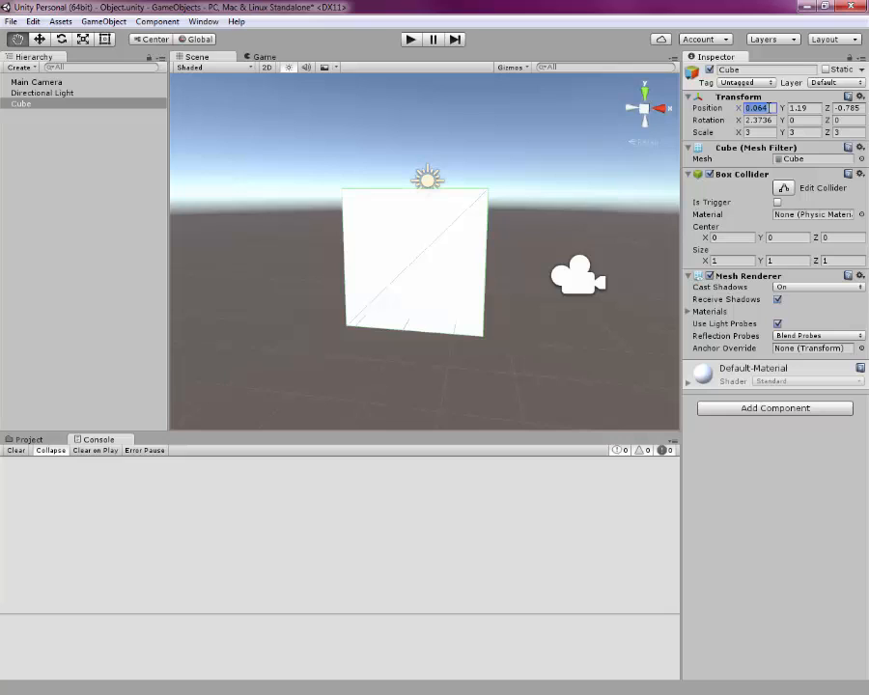
type("0")
key("Tab")
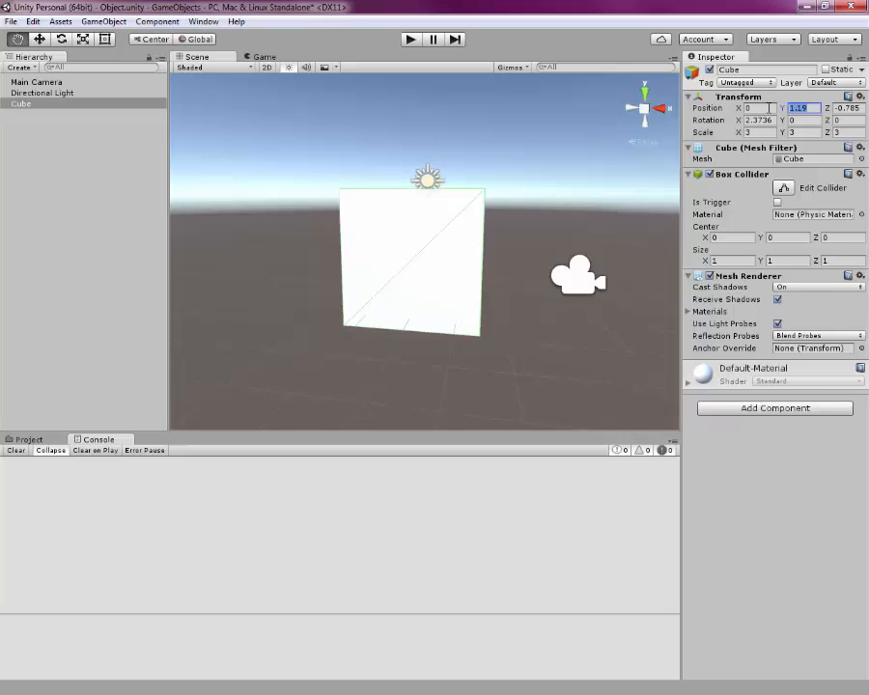
type("1")
key("Tab")
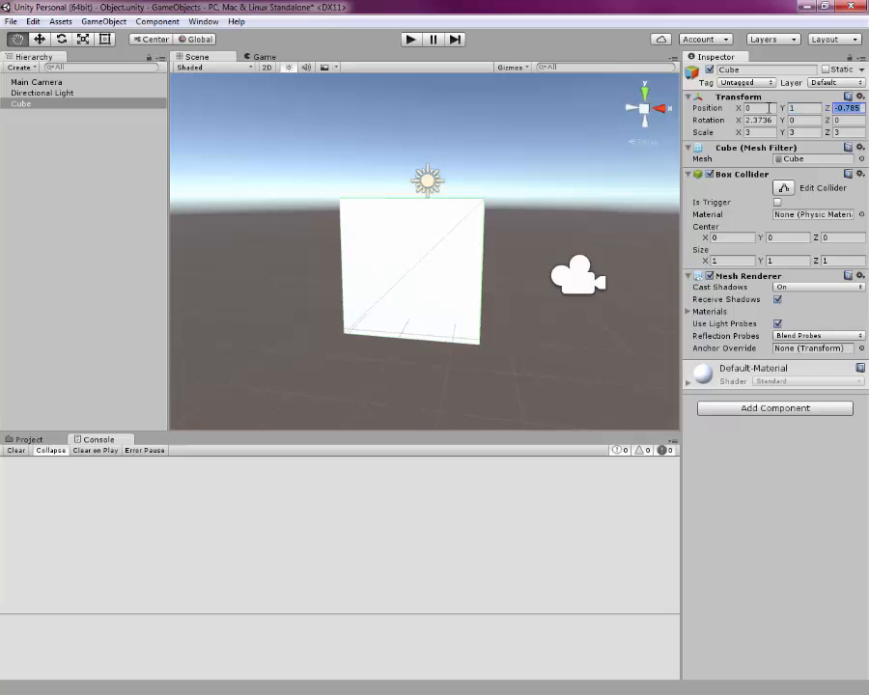
type("-3")
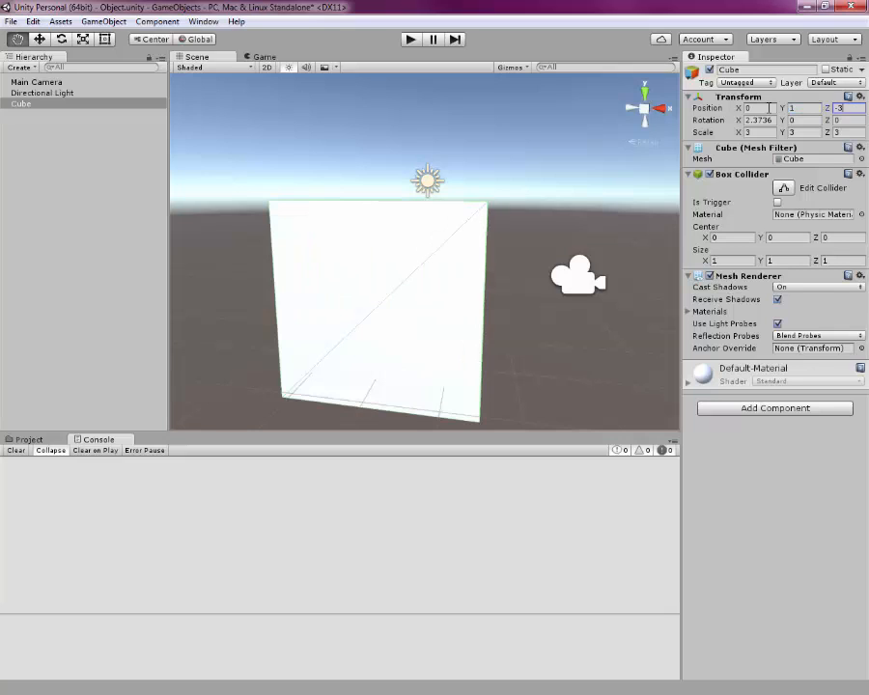
key("Tab")
scroll(269, 271, "down", 5)
scroll(363, 287, "up", 1)
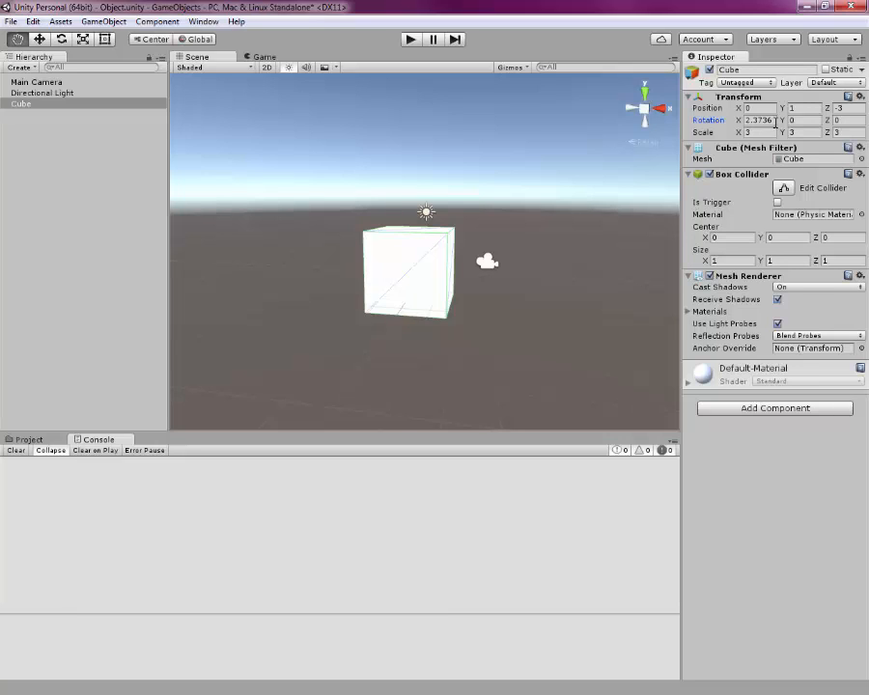
- Set the cube's X rotation to 0
left_click(748, 119)
type("0")
key("Tab")
key("Tab")
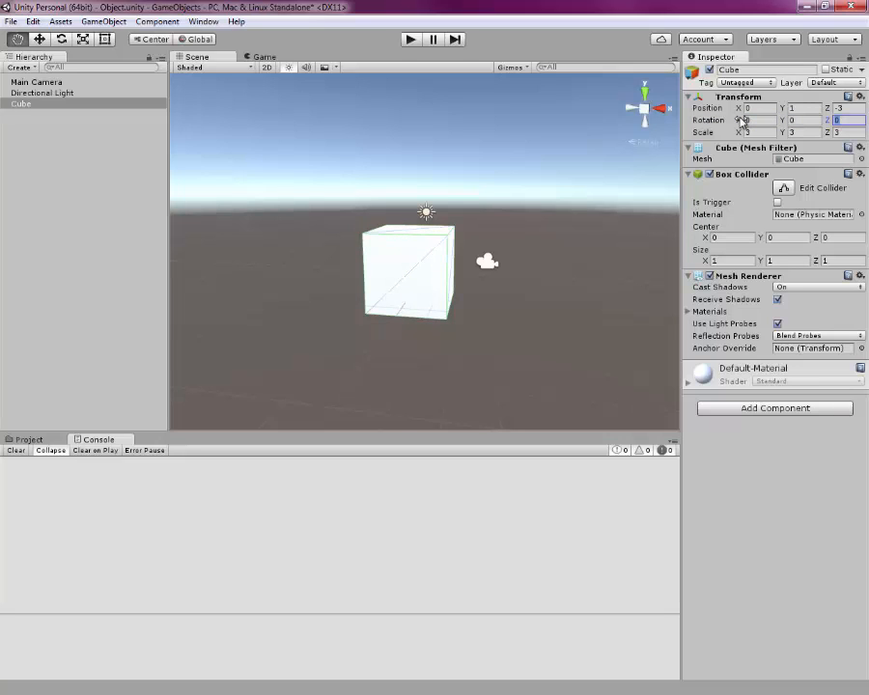
key("Tab")
- Duplicate the Cube
left_click(40, 105)
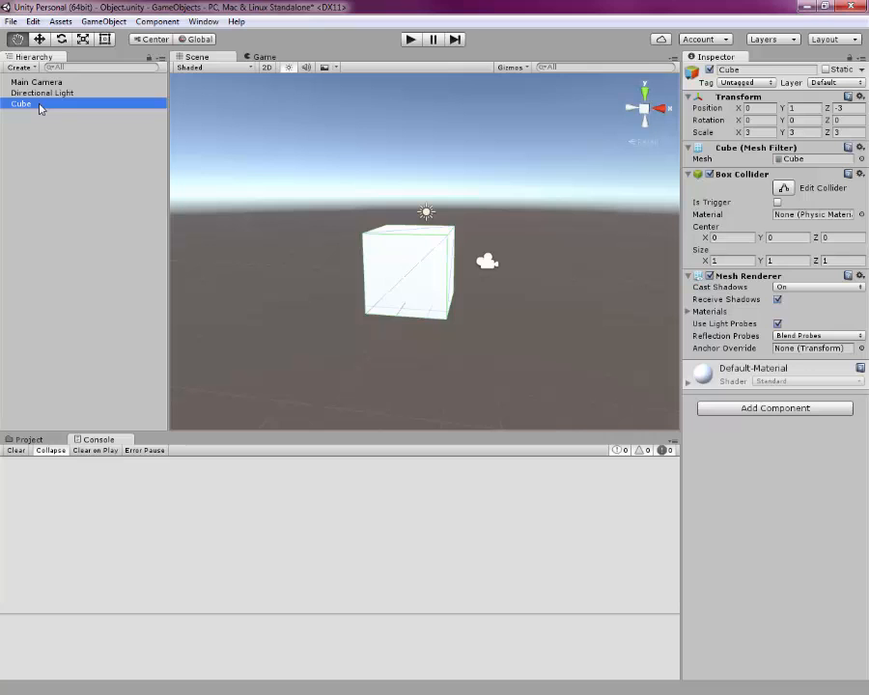
left_click(103, 21)
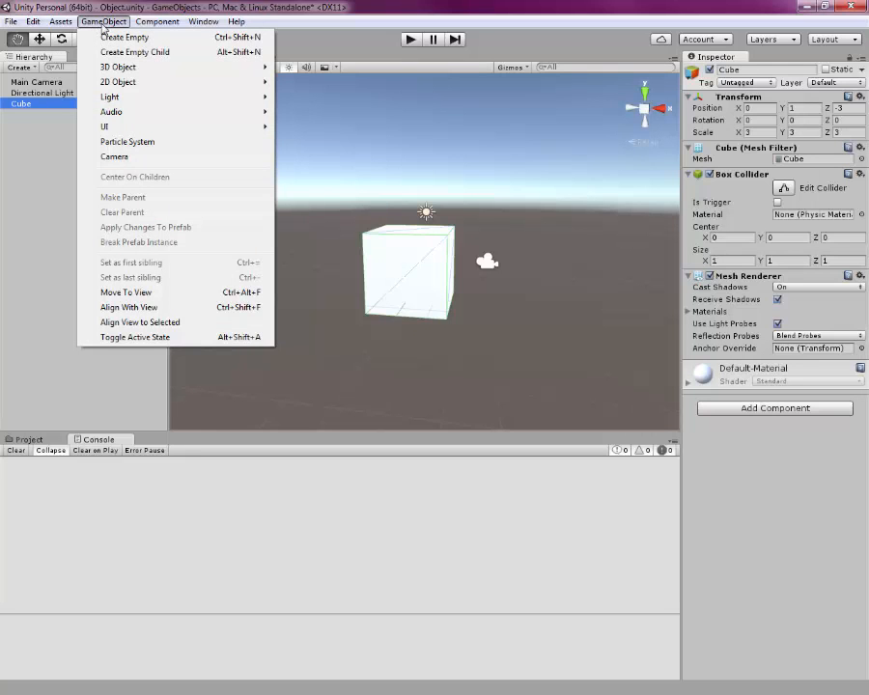
mouse_move(117, 69)
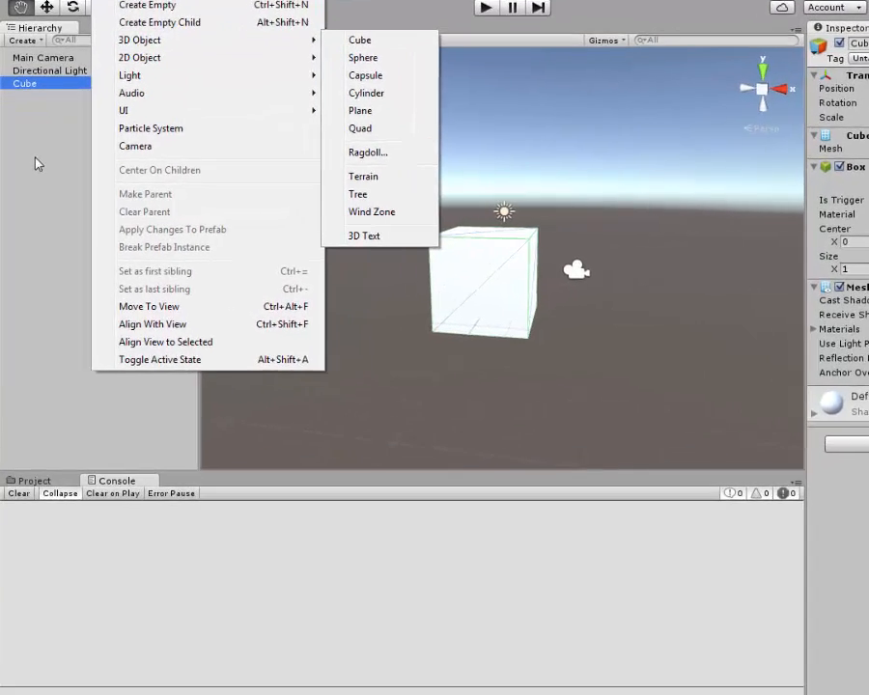
left_click(24, 106)
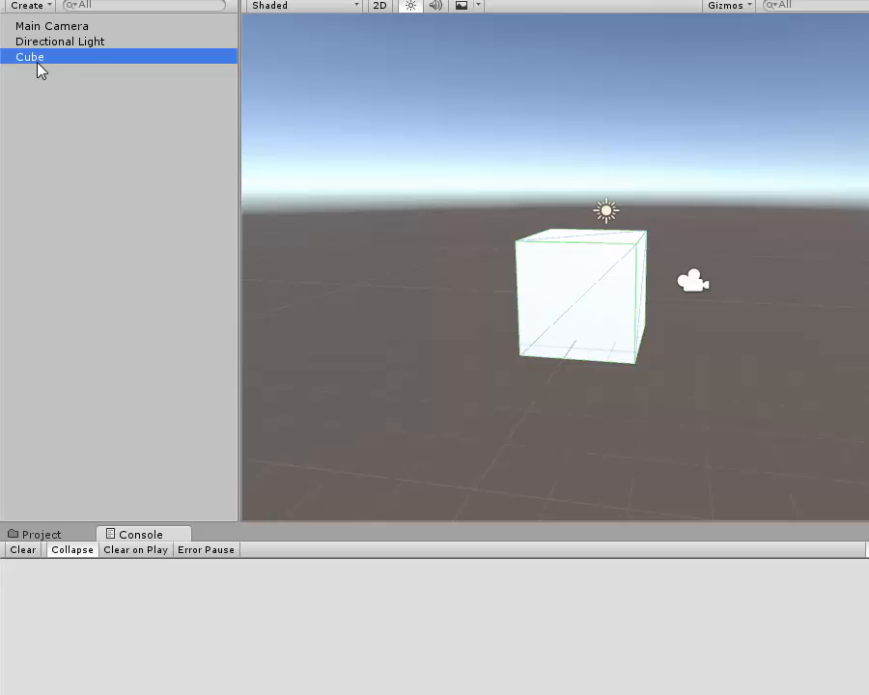
key("ctrl+d")
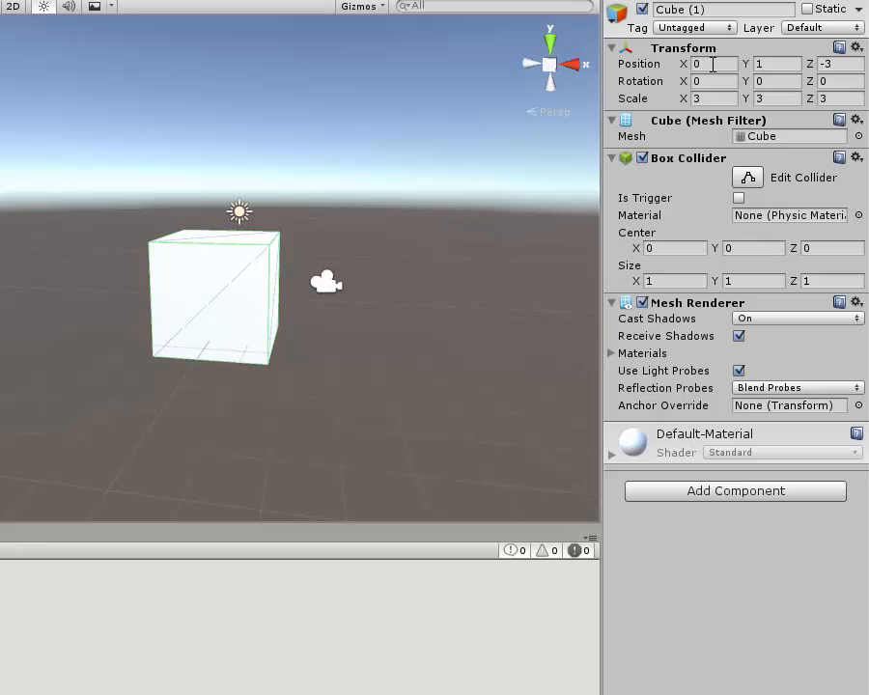
- Set the duplicate Cube (1)'s position to X 1, Y 0, Z 0
left_click(695, 64)
type("1")
key("Tab")
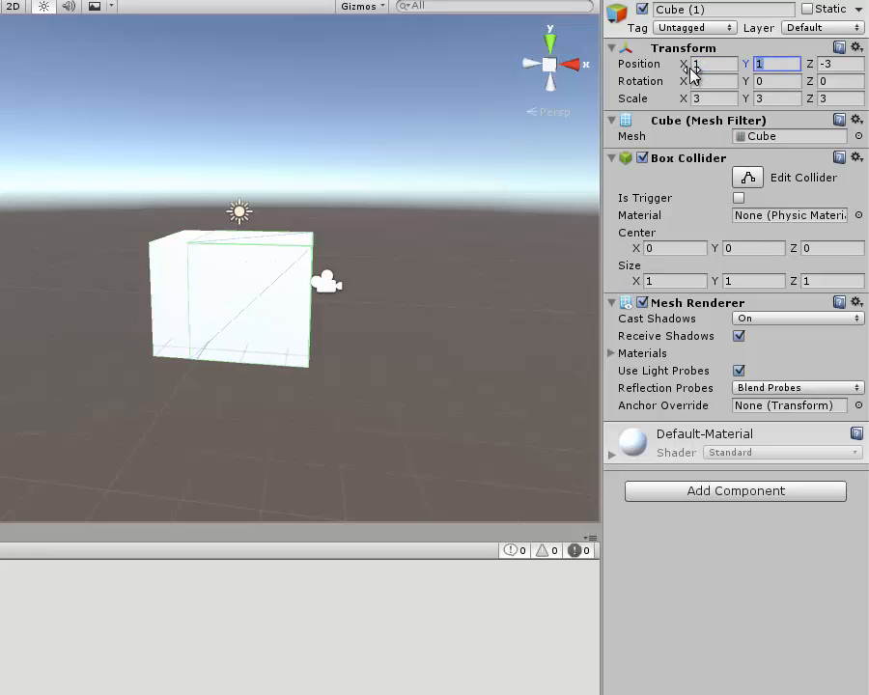
type("0")
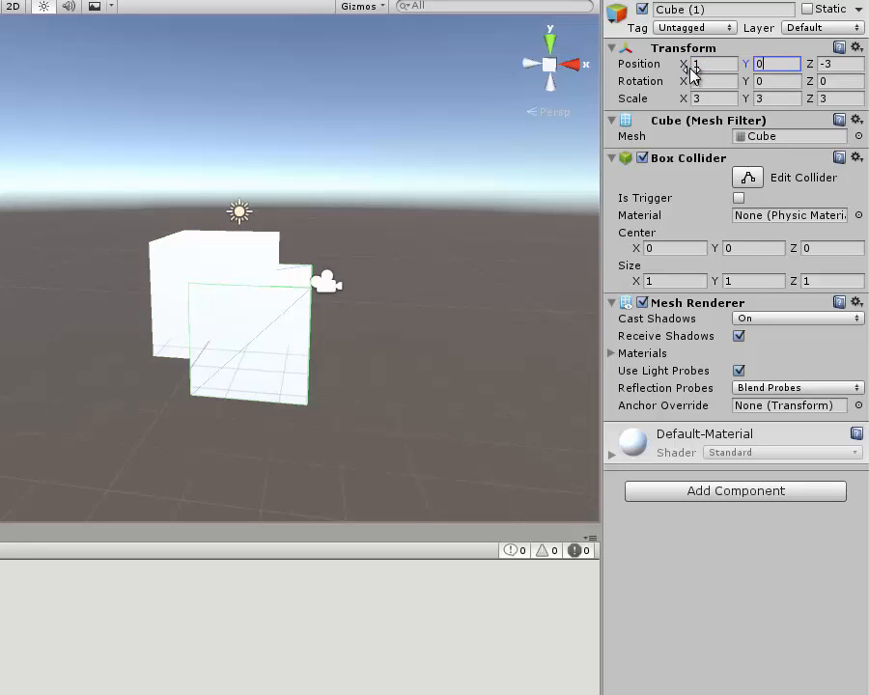
key("Tab")
type("0")
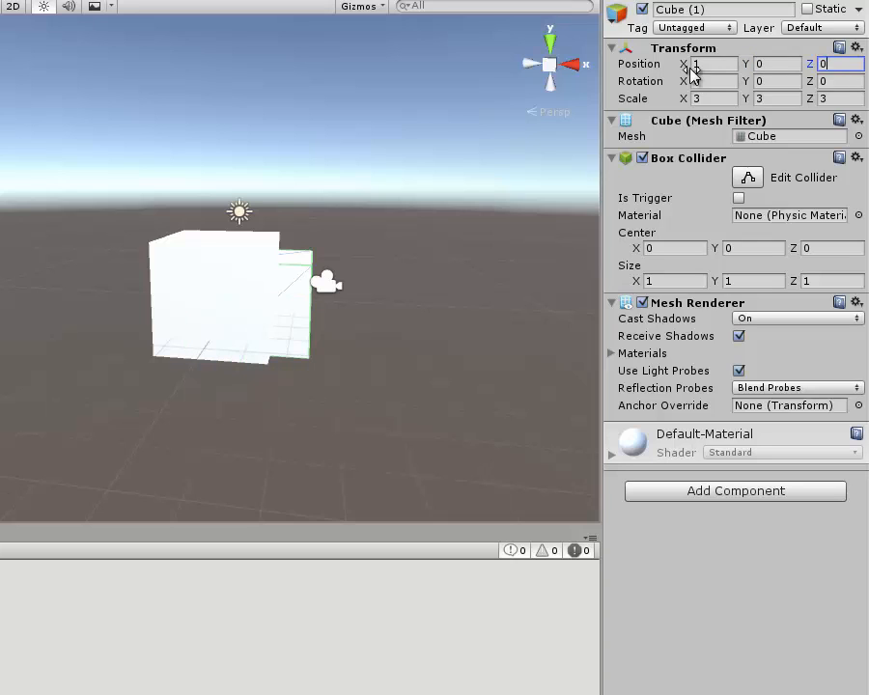
key("Tab")
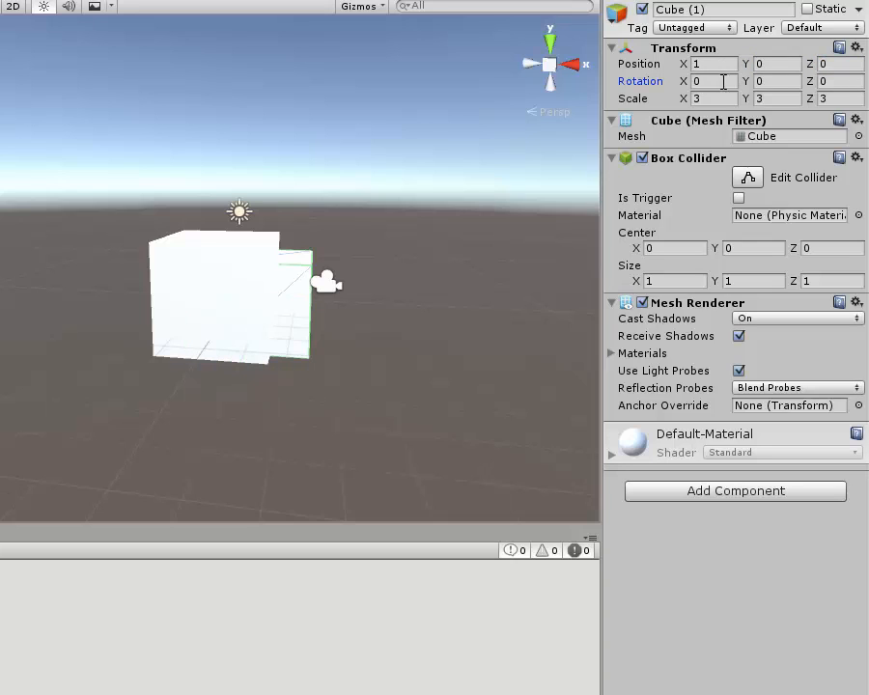
- Set Cube (1)'s scale to 1 on the X, Y and Z axes
left_click(702, 97)
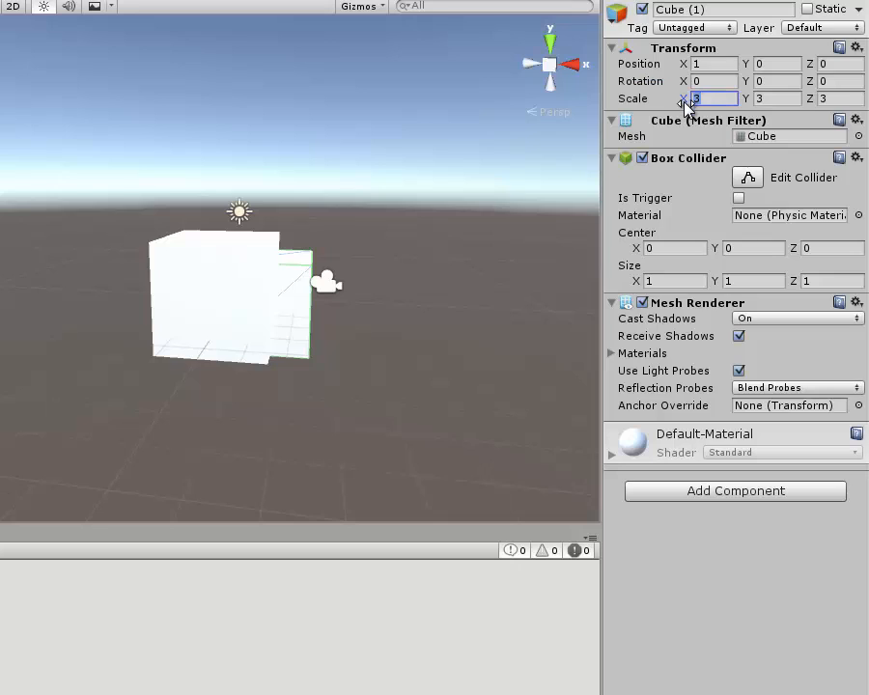
type("1")
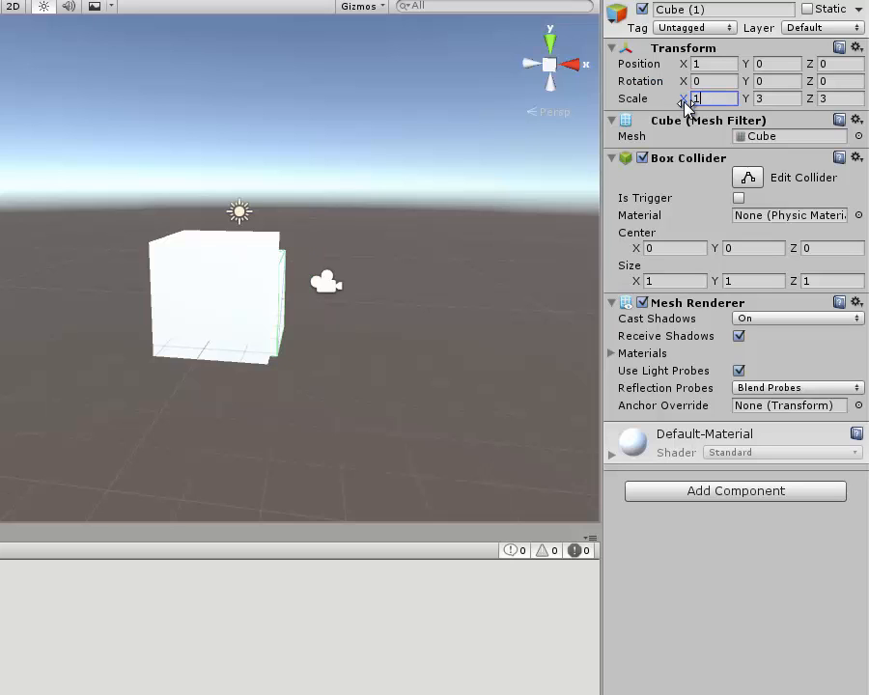
type("1")
key("BackSpace")
key("Tab")
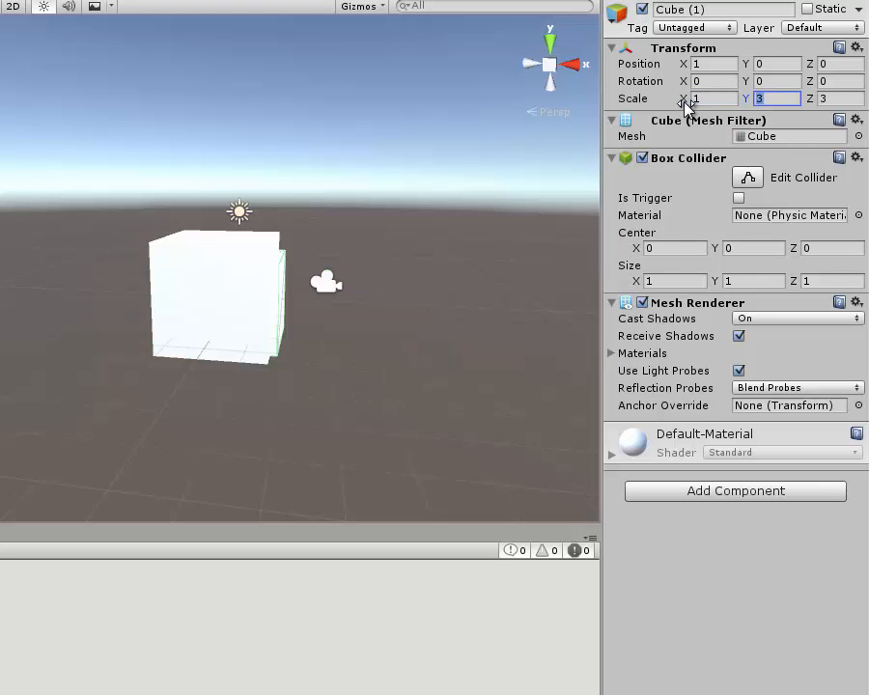
type("1")
key("Tab")
type("1")
key("Return")
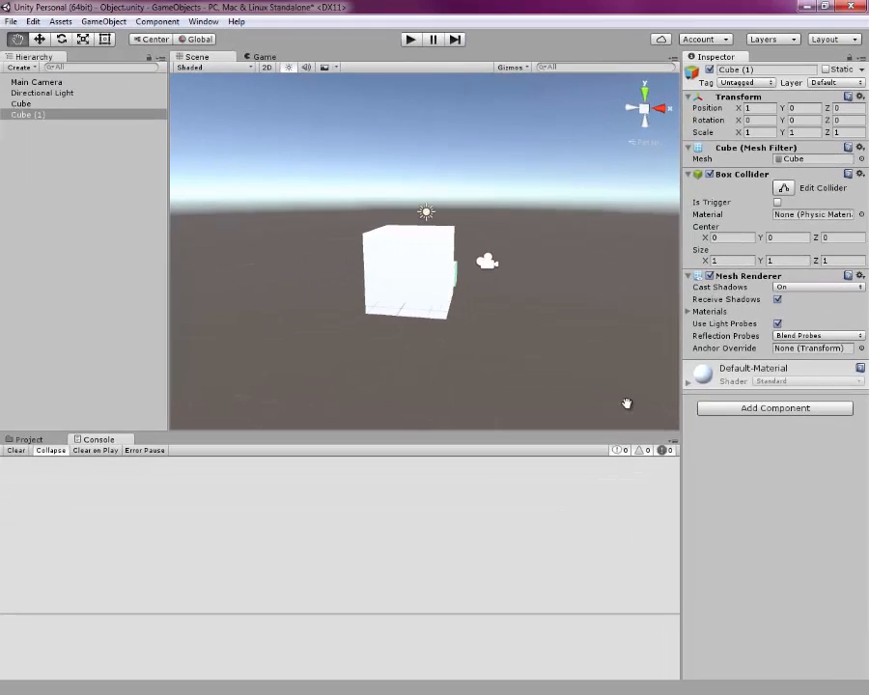
- Orbit the Scene view and select each cube in turn to compare them
left_click_drag(432, 277, 594, 232, "alt")
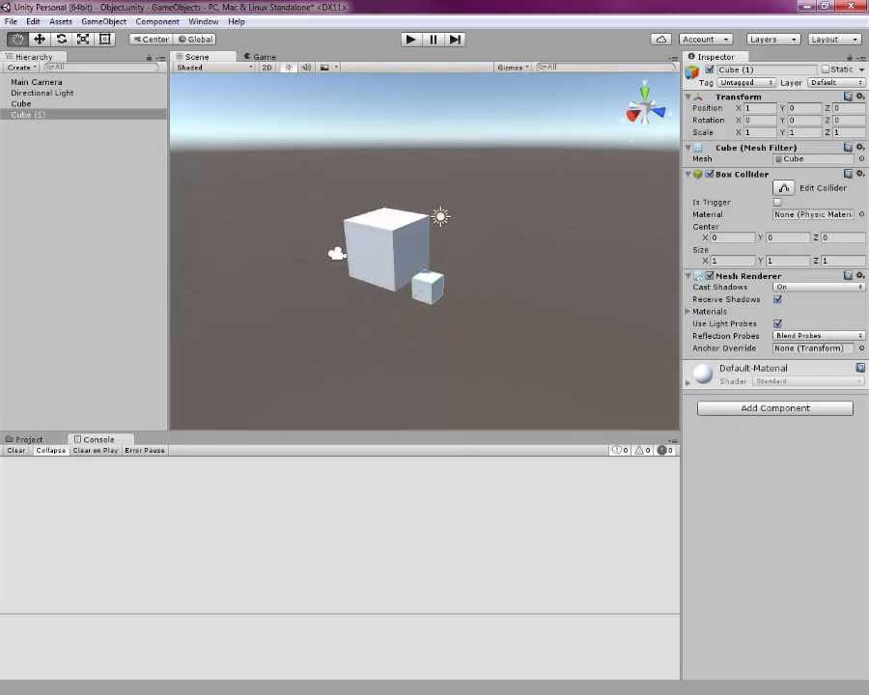
left_click(21, 103)
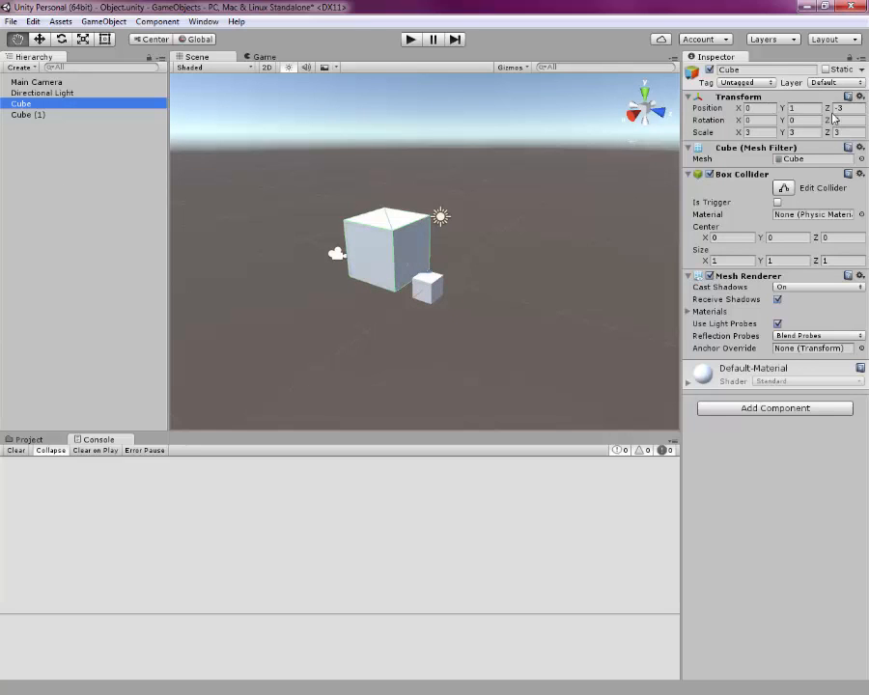
left_click(21, 116)
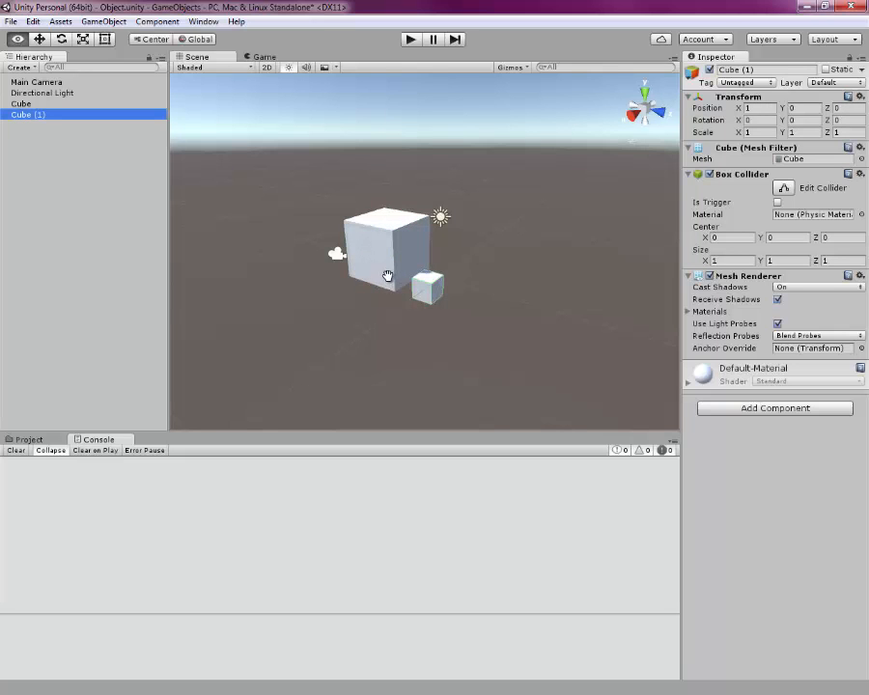
left_click_drag(386, 277, 527, 262, "alt")
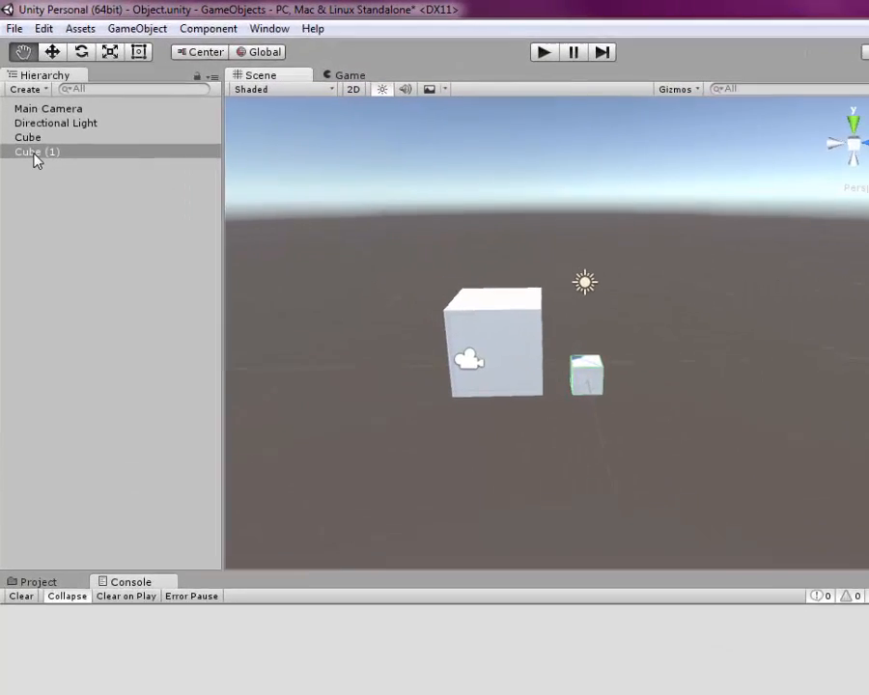
- Make Cube (1) a child of Cube in the hierarchy
left_click(26, 116)
left_click_drag(42, 166, 44, 155)
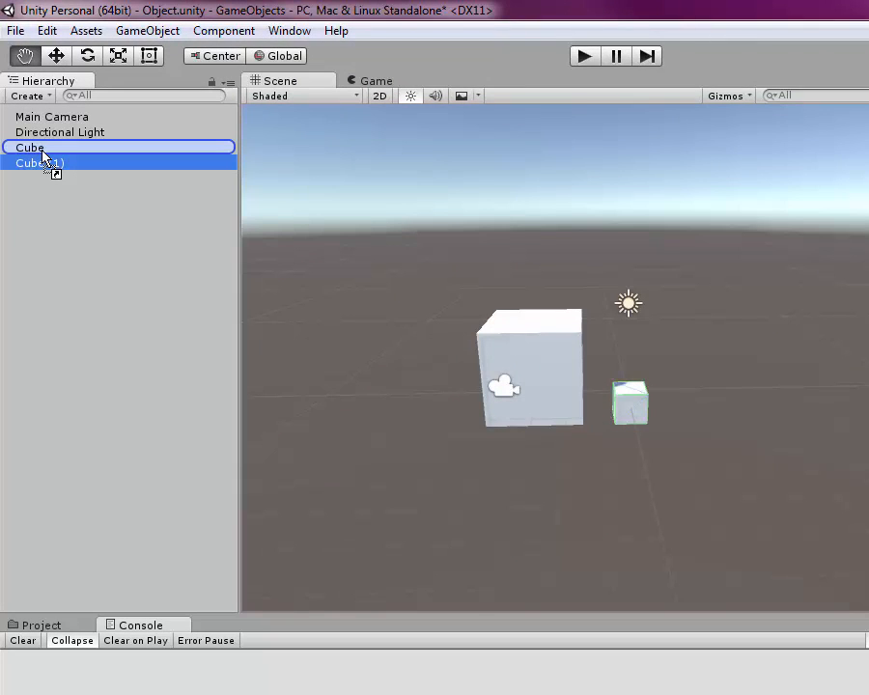
left_click_drag(42, 152, 42, 154)
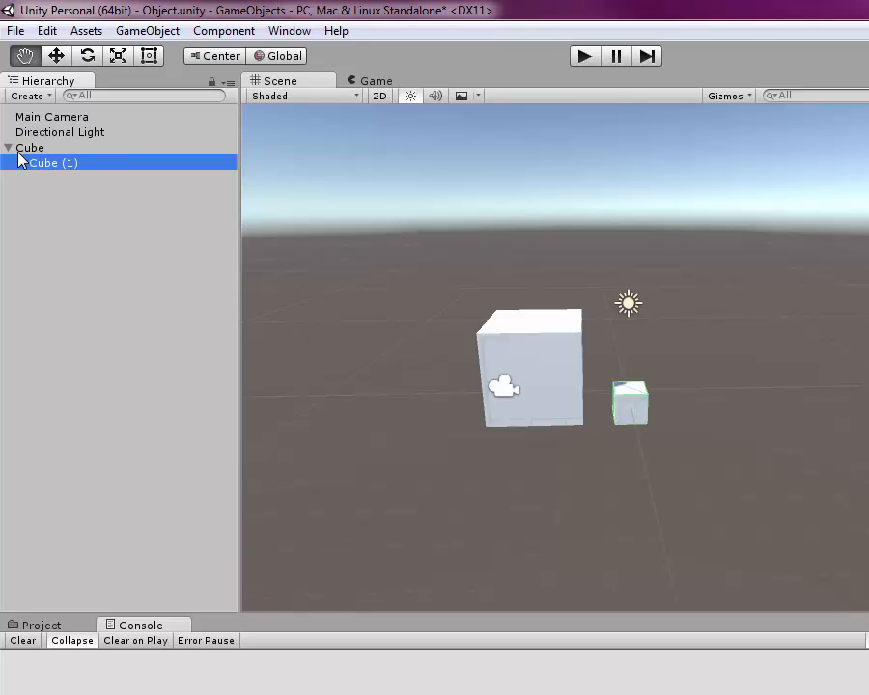
left_click(8, 147)
left_click(8, 148)
- Move the parent Cube along its Z axis with the Move tool, then select its child Cube (1)
left_click(37, 151)
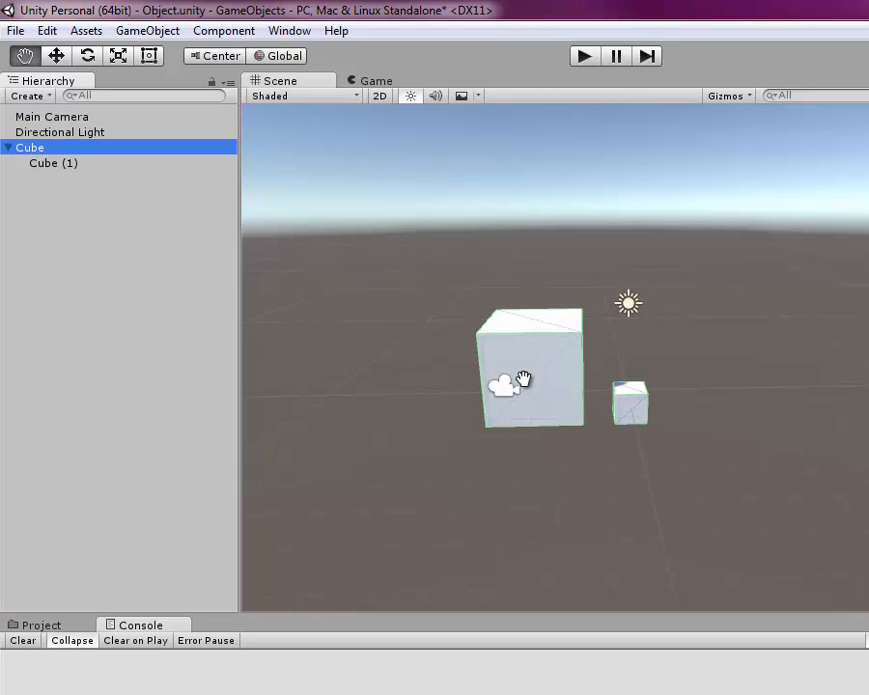
left_click(56, 55)
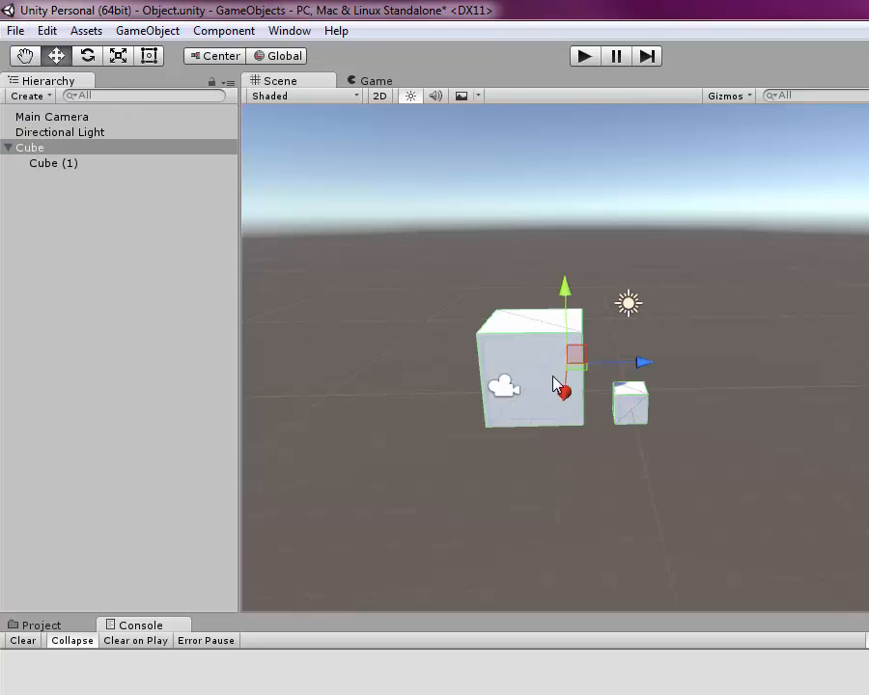
left_click_drag(646, 363, 720, 361)
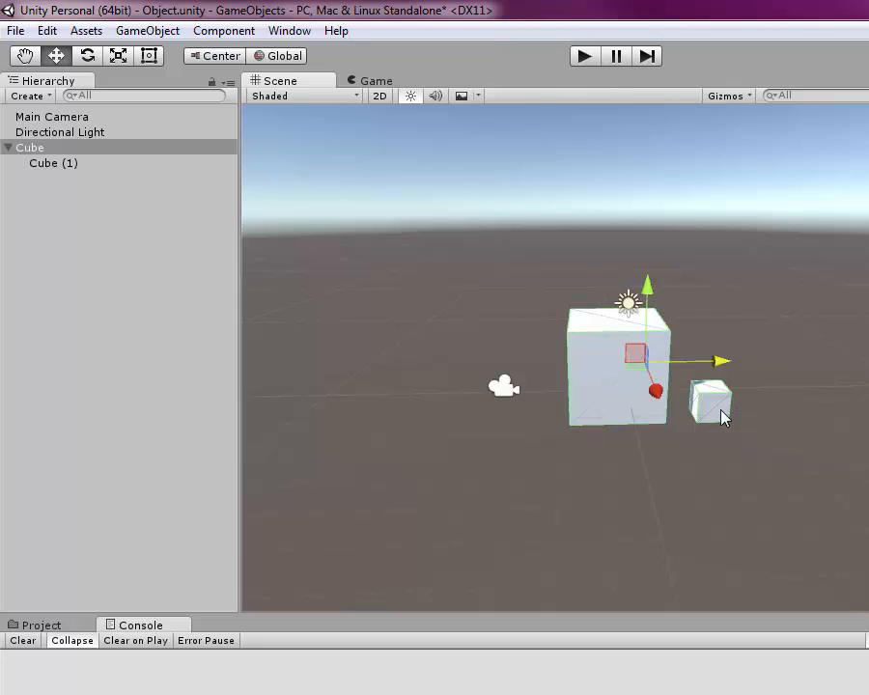
left_click(56, 165)
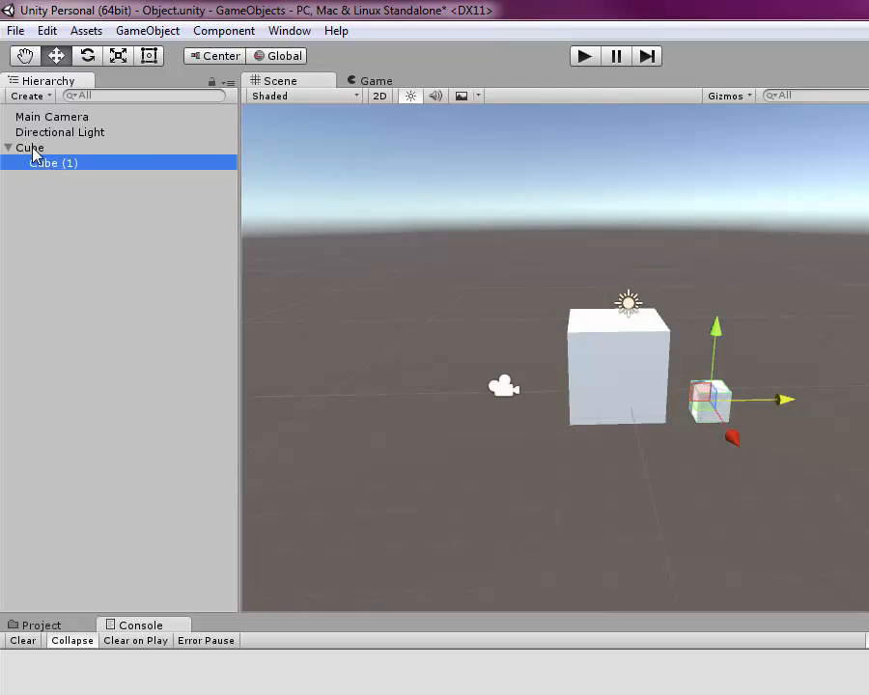
- Select the parent Cube and rotate it with the Rotate tool so its child Cube (1) turns along with it
left_click(32, 148)
left_click(53, 165)
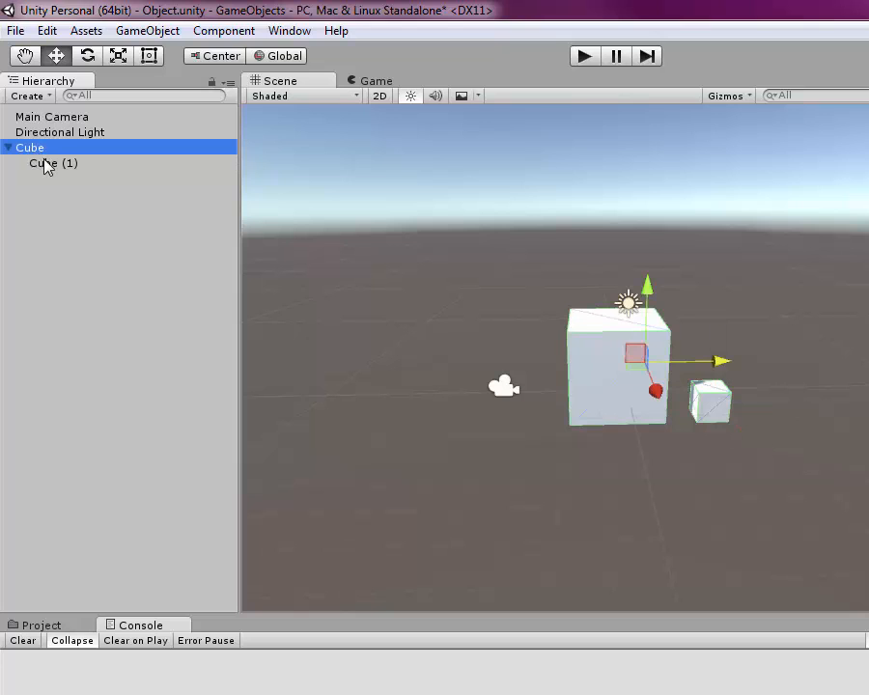
left_click(49, 164)
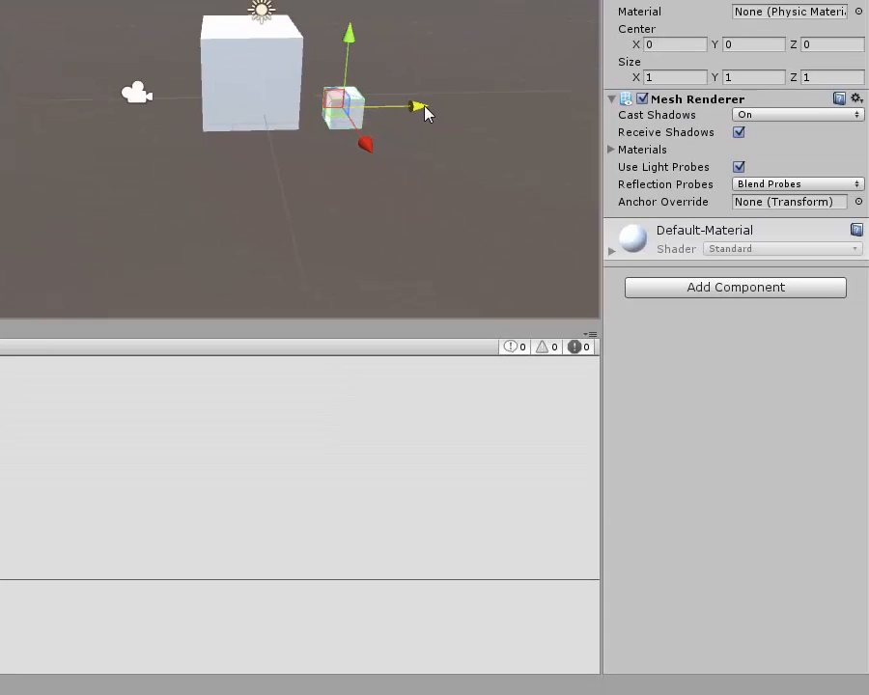
mouse_move(425, 113)
left_mouse_down()
mouse_move(537, 113)
mouse_move(416, 123)
mouse_move(448, 113)
mouse_move(421, 126)
left_mouse_up()
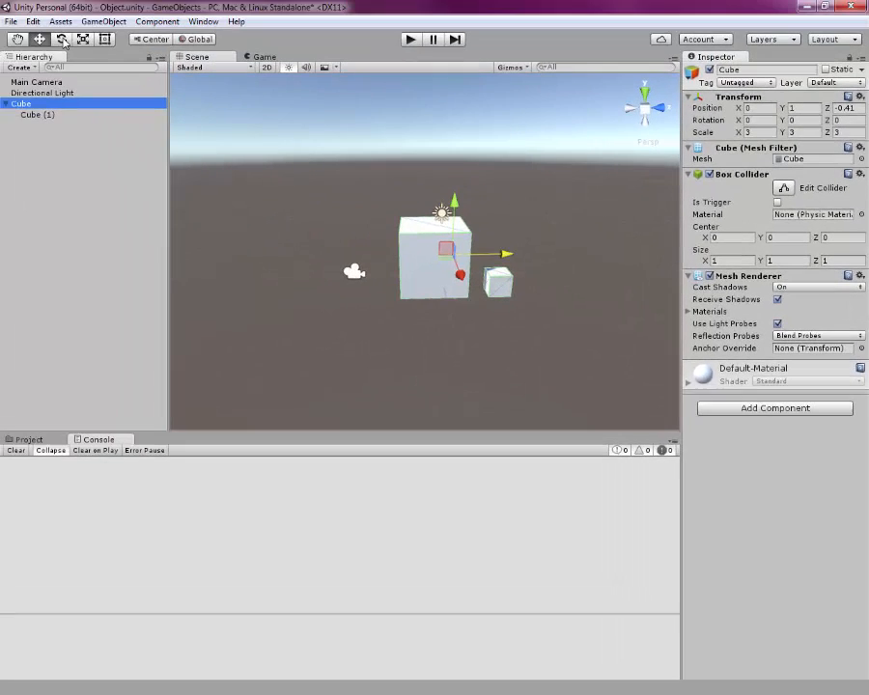
key("e")
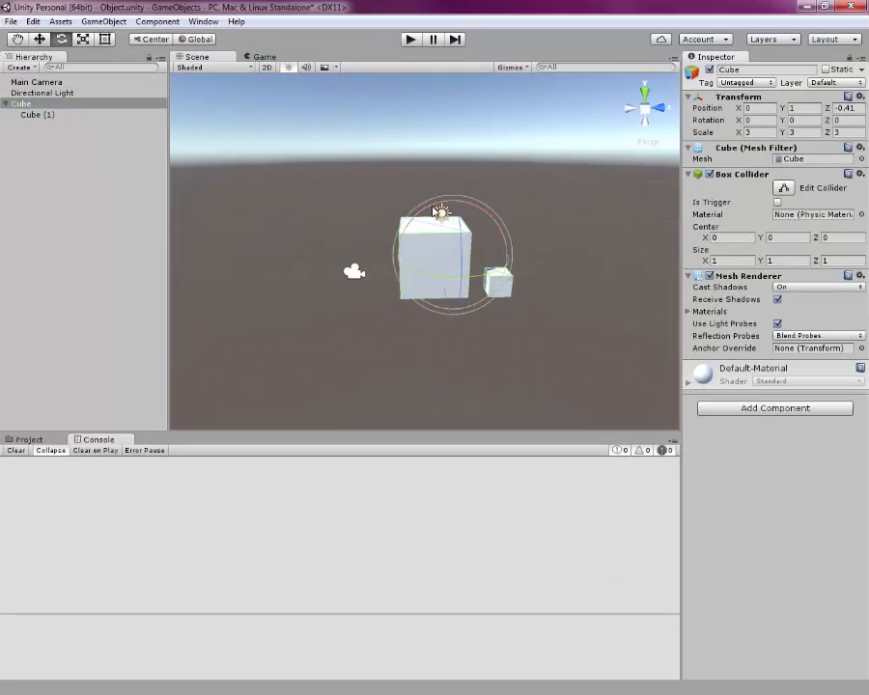
left_click_drag(432, 206, 164, 143)
- Select the child Cube (1) and rotate it on its own with the Rotate tool
left_click_drag(21, 122, 21, 116)
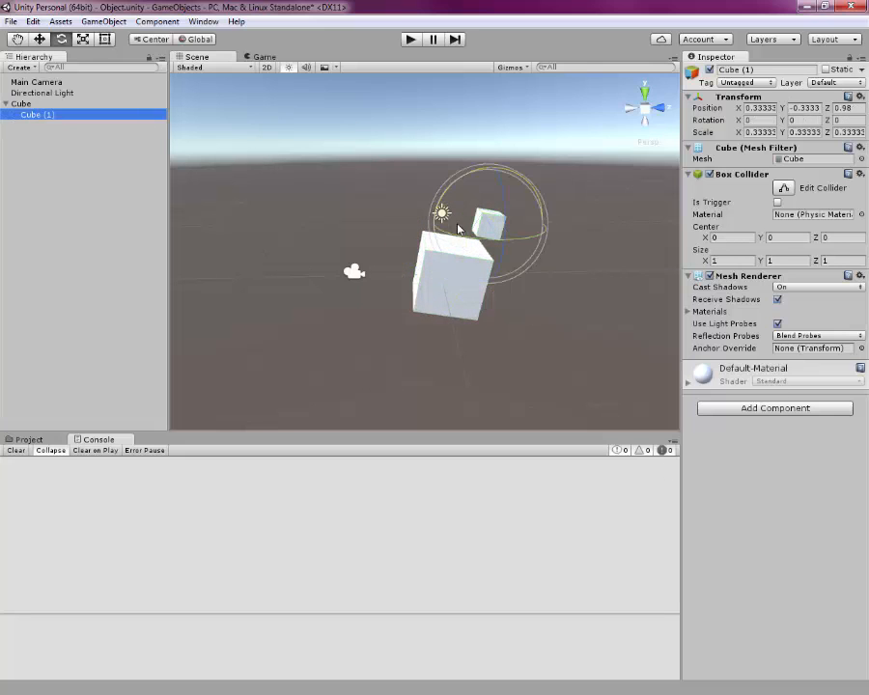
left_click_drag(458, 235, 584, 232)
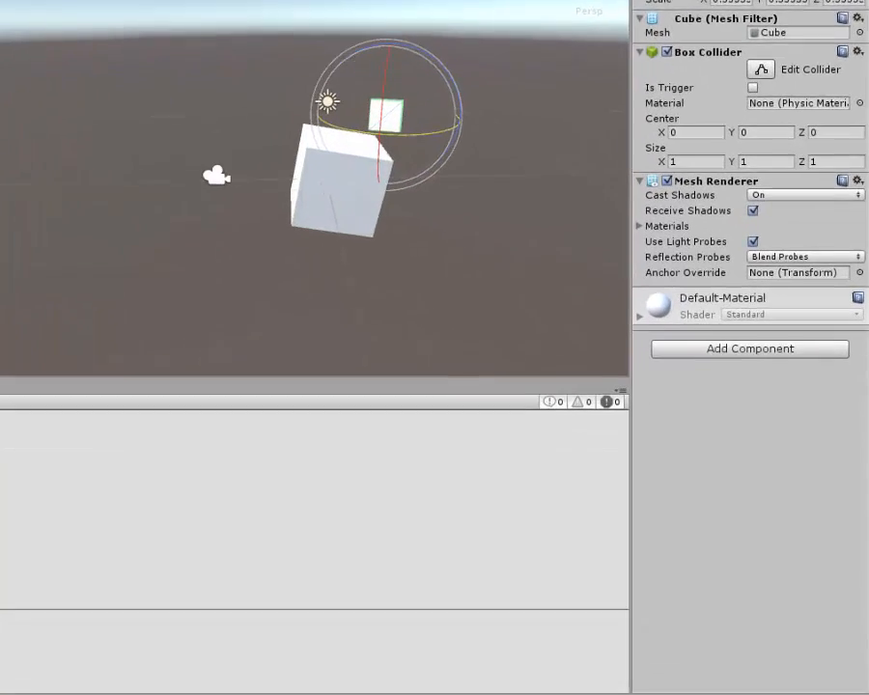
left_click(277, 135)
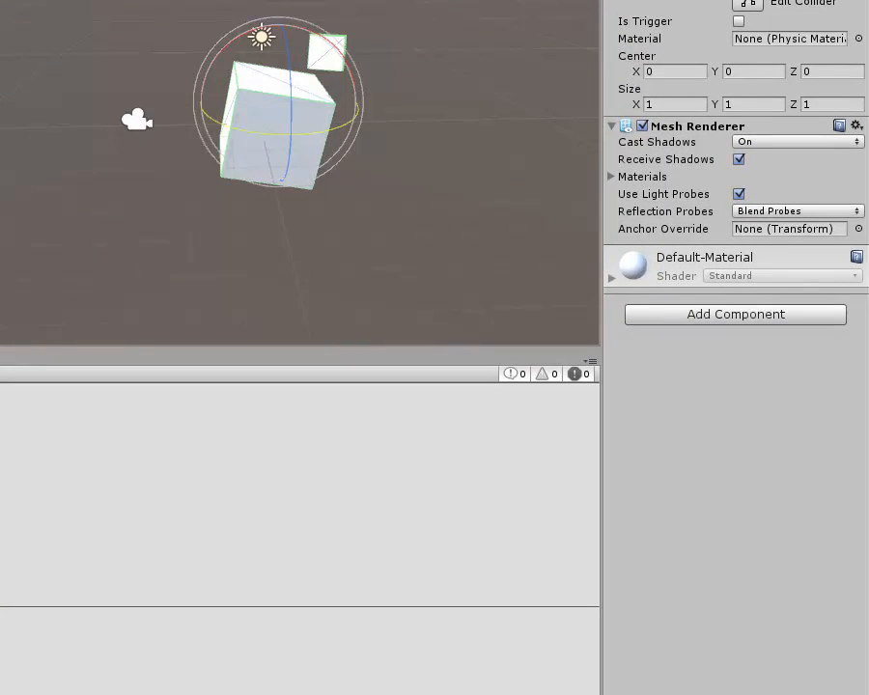